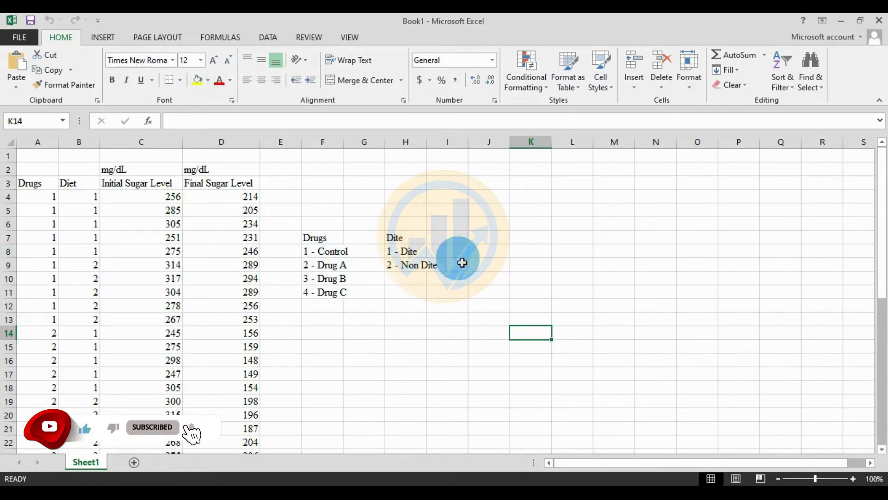
- Review the Excel sugar-level data, then restore the SPSS Data Editor and move it aside
{"action": "left_click", "coordinate": [45, 189]}
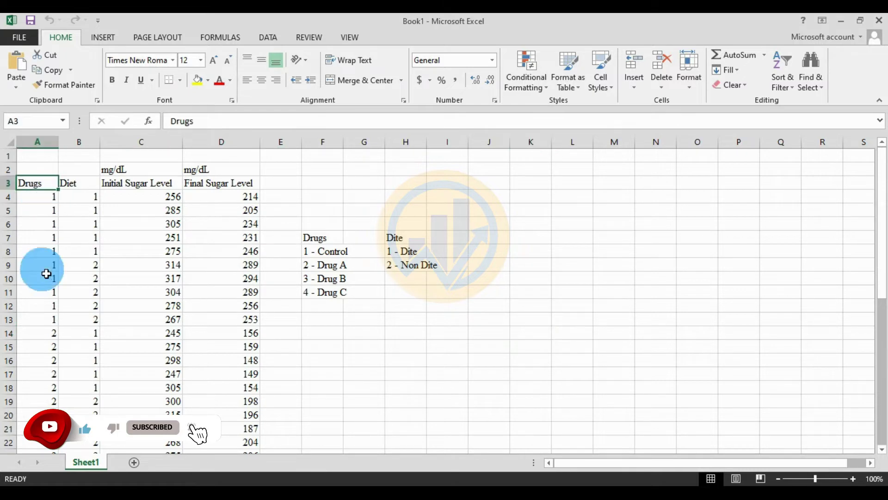
{"action": "scroll", "coordinate": [46, 269], "scroll_direction": "down", "scroll_amount": 7}
{"action": "scroll", "coordinate": [48, 272], "scroll_direction": "up", "scroll_amount": 6}
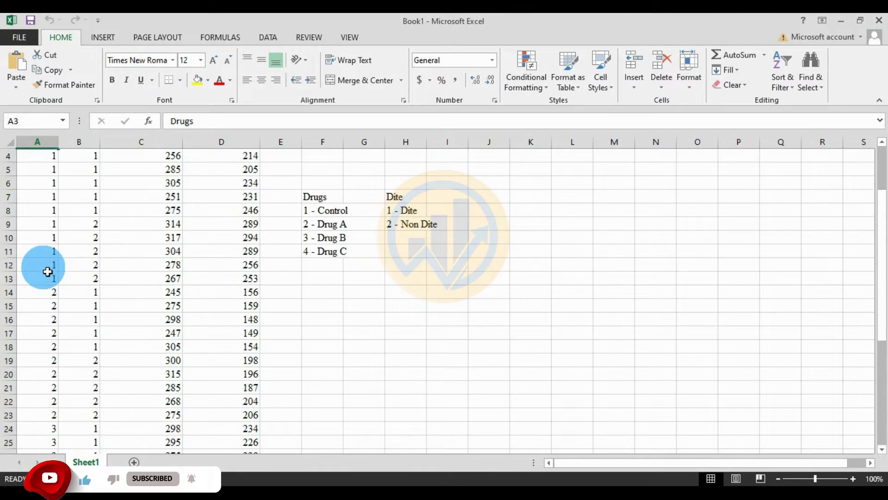
{"action": "left_click", "coordinate": [324, 210]}
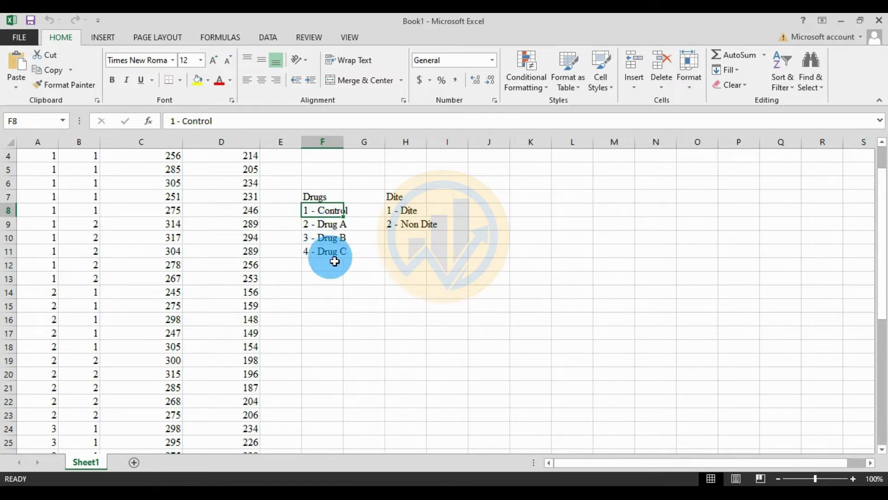
{"action": "scroll", "coordinate": [344, 275], "scroll_direction": "up", "scroll_amount": 1}
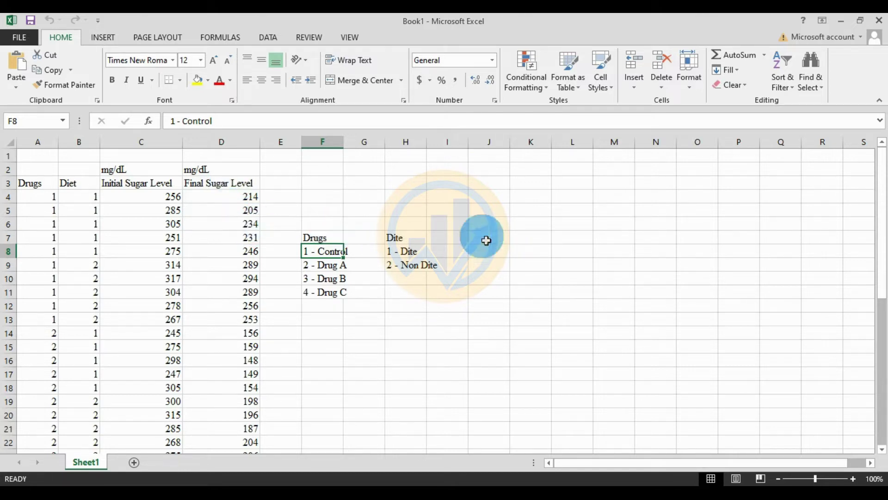
{"action": "left_click", "coordinate": [499, 493]}
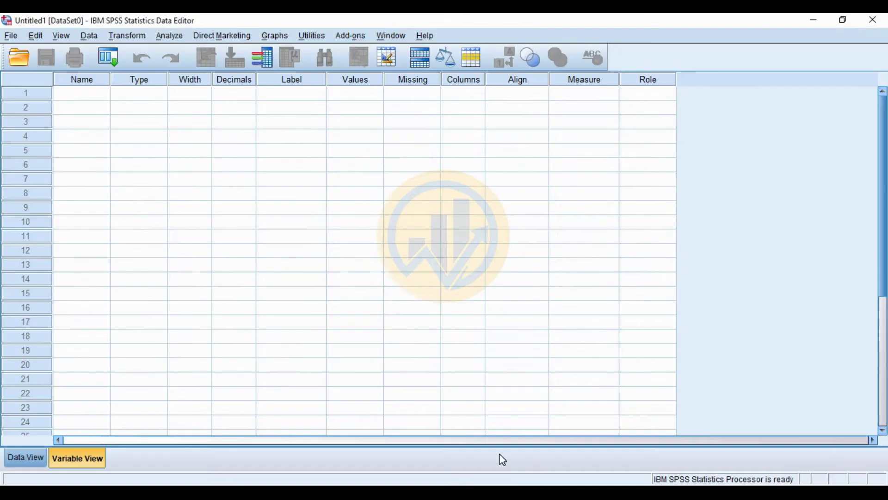
{"action": "left_click", "coordinate": [841, 20]}
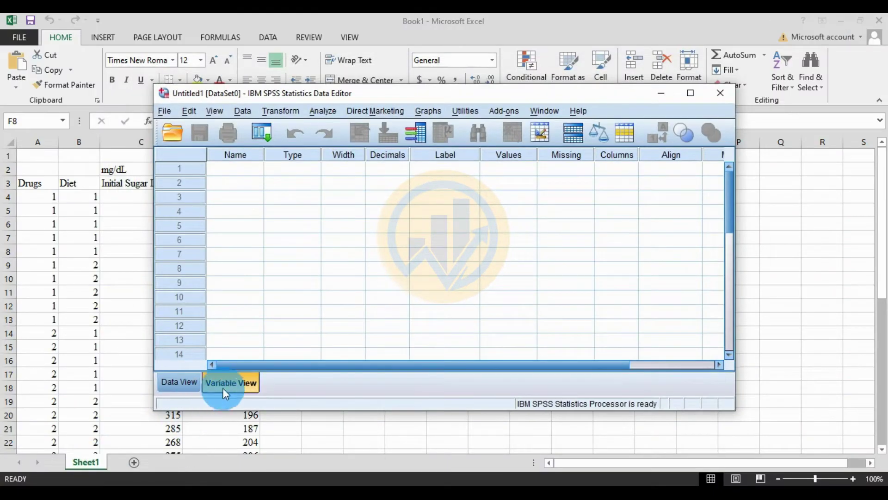
{"action": "left_click_drag", "start_coordinate": [295, 94], "coordinate": [443, 113]}
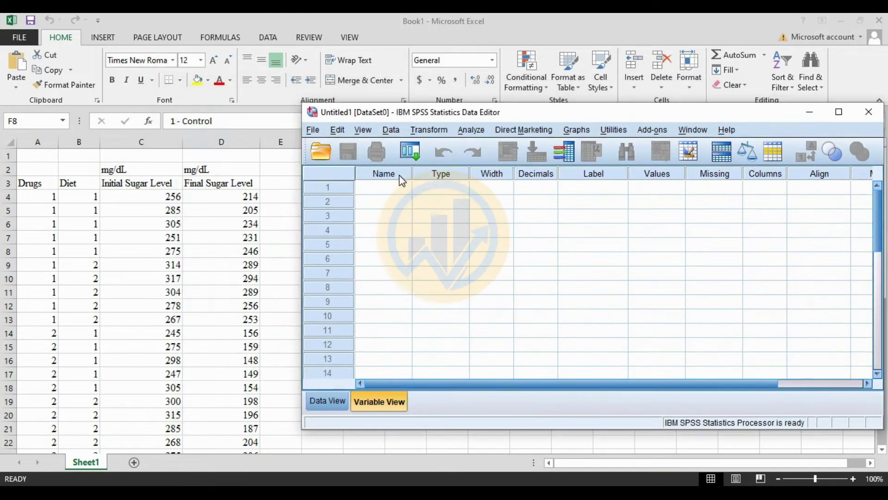
- Name the first two variables Drugs and Dite in Variable View
{"action": "left_click", "coordinate": [399, 190]}
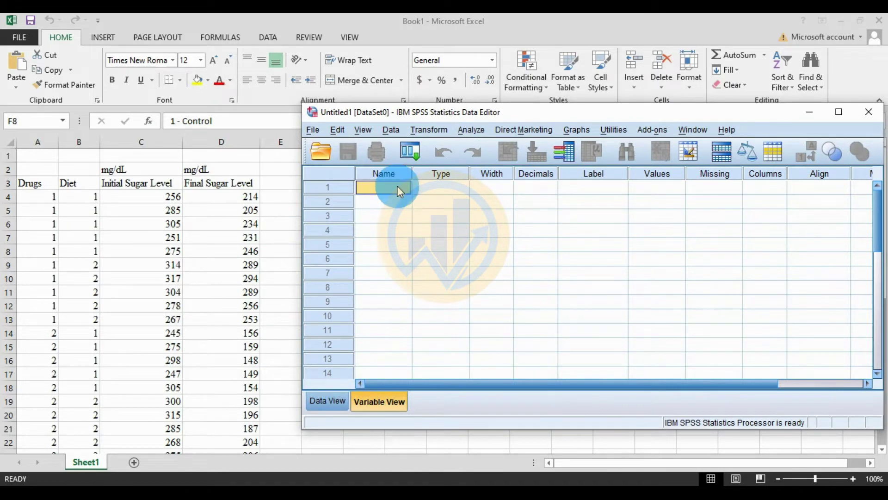
{"action": "type", "text": "Drugs"}
{"action": "key", "text": "Return"}
{"action": "type", "text": "Dite"}
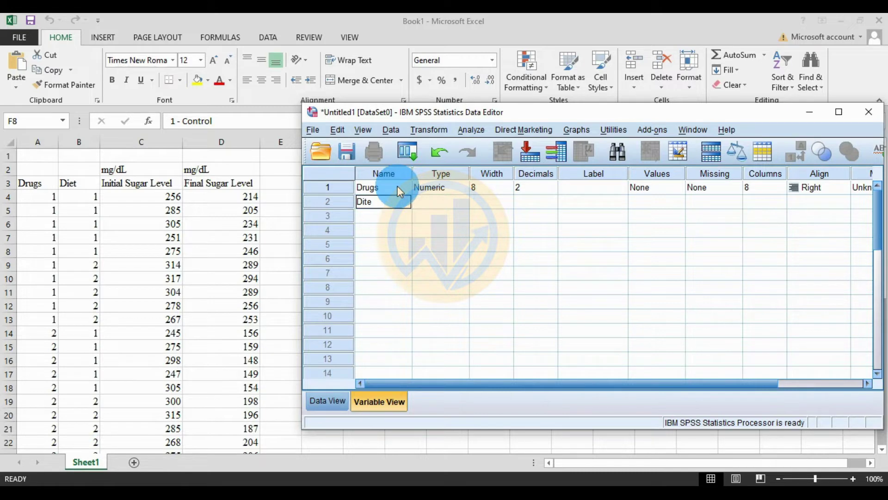
{"action": "key", "text": "Return"}
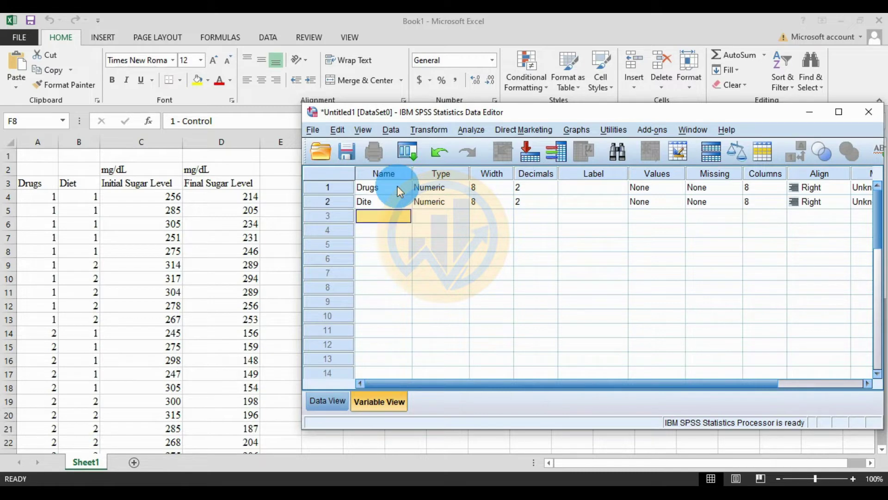
- Name the third and fourth variables InitialSugarLevel and FinalSugarLevel
{"action": "key", "text": "F2"}
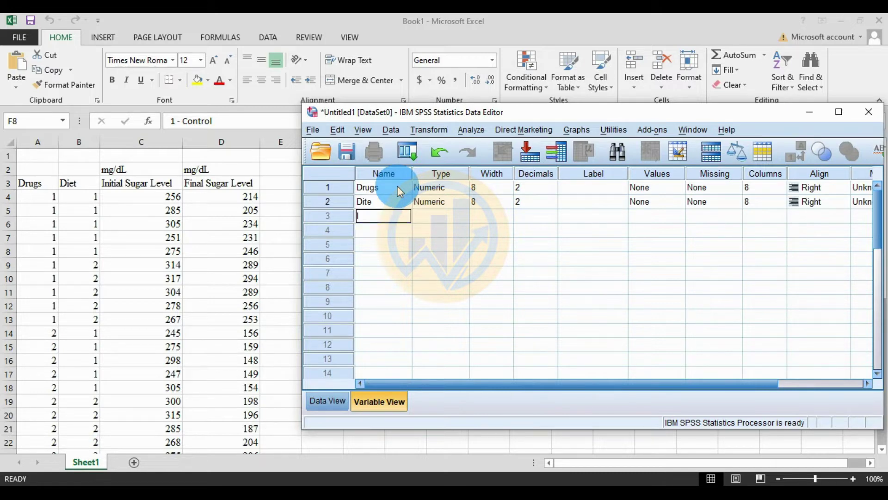
{"action": "type", "text": "In"}
{"action": "type", "text": "it"}
{"action": "type", "text": "ial"}
{"action": "type", "text": "S"}
{"action": "type", "text": "uga"}
{"action": "type", "text": "r"}
{"action": "type", "text": "Level"}
{"action": "key", "text": "Return"}
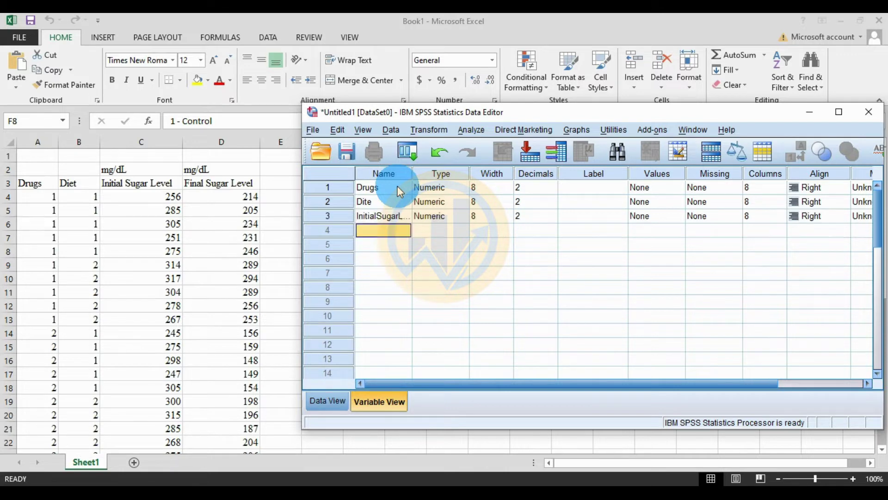
{"action": "type", "text": "FinalSugarLevel"}
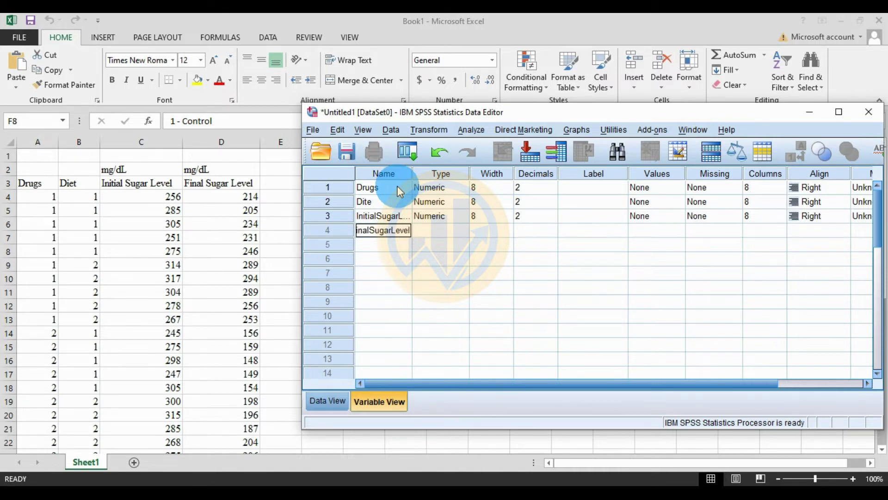
{"action": "key", "text": "Return"}
{"action": "left_click", "coordinate": [393, 189]}
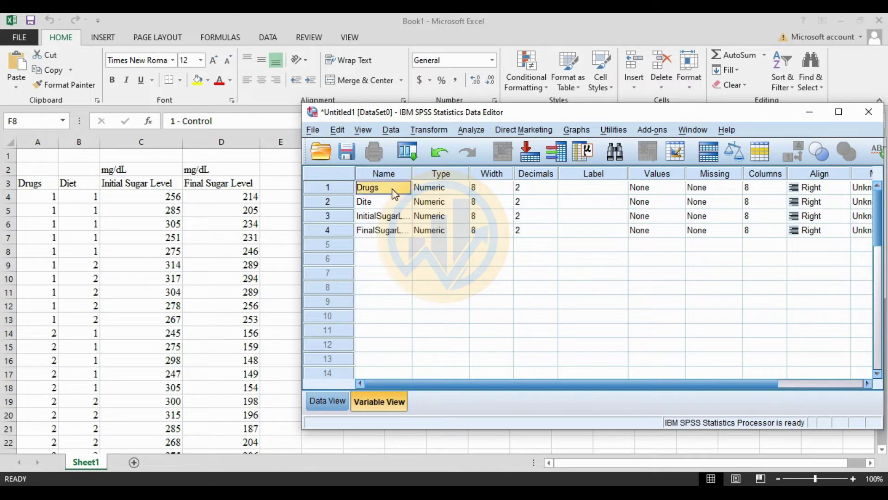
- Give Drugs the value labels 1 = Control and 2 = Drug A
{"action": "left_click", "coordinate": [648, 187]}
{"action": "left_click", "coordinate": [683, 187]}
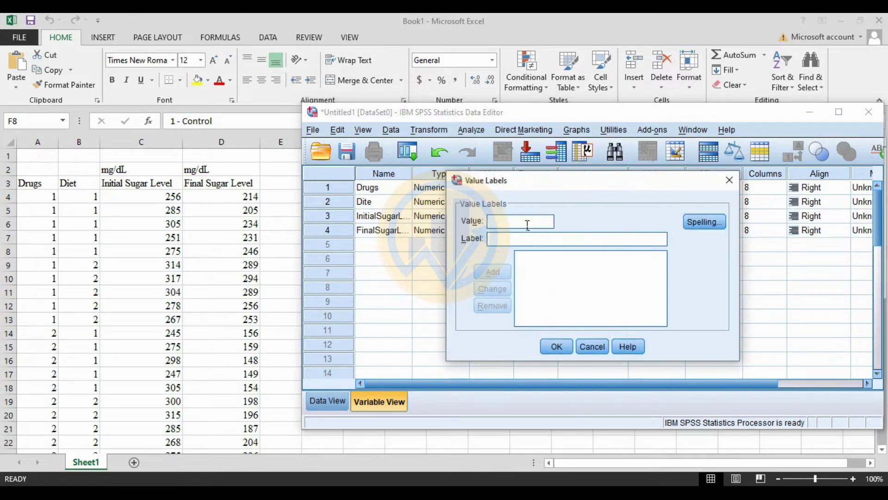
{"action": "type", "text": "1"}
{"action": "key", "text": "Tab"}
{"action": "type", "text": "Con"}
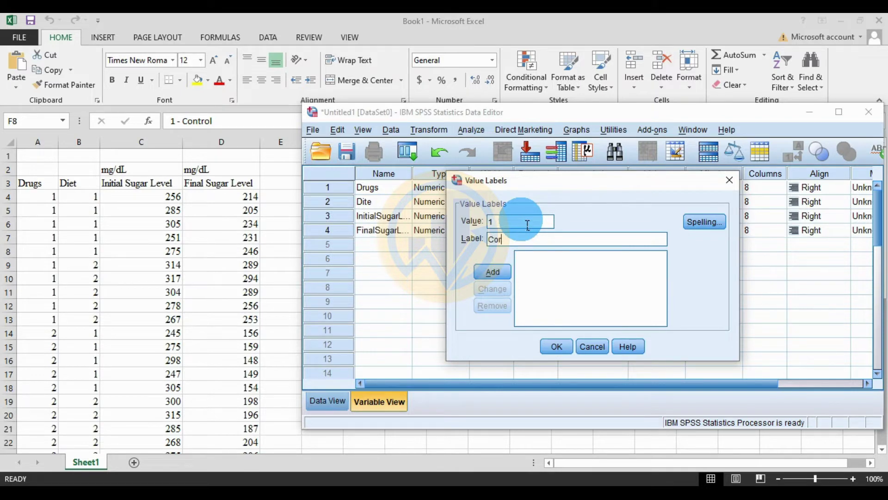
{"action": "type", "text": "trol"}
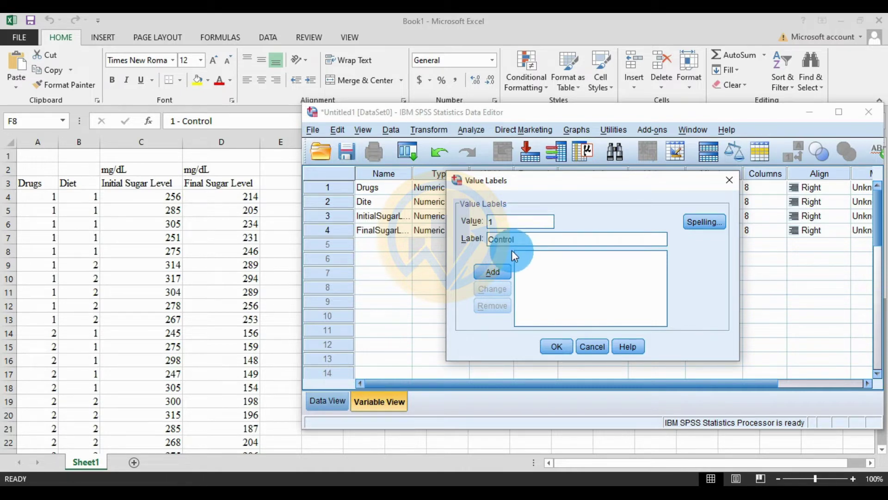
{"action": "left_click", "coordinate": [504, 273]}
{"action": "left_click", "coordinate": [516, 227]}
{"action": "type", "text": "2"}
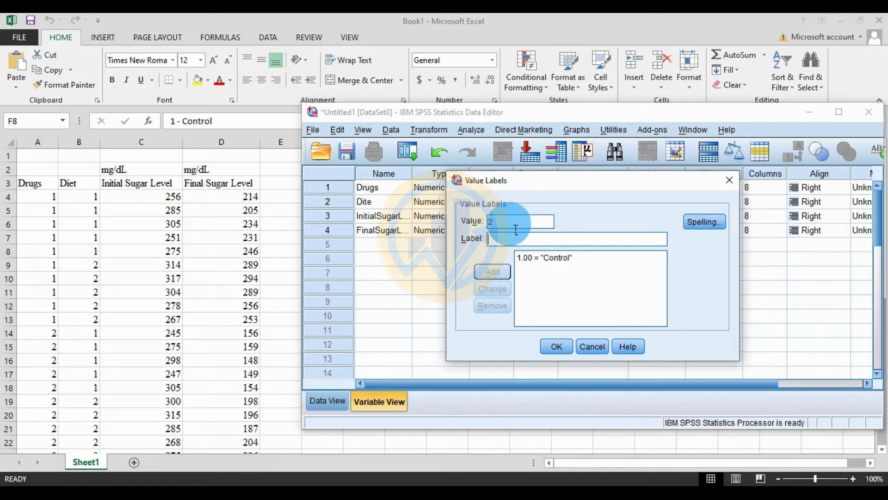
{"action": "type", "text": "D"}
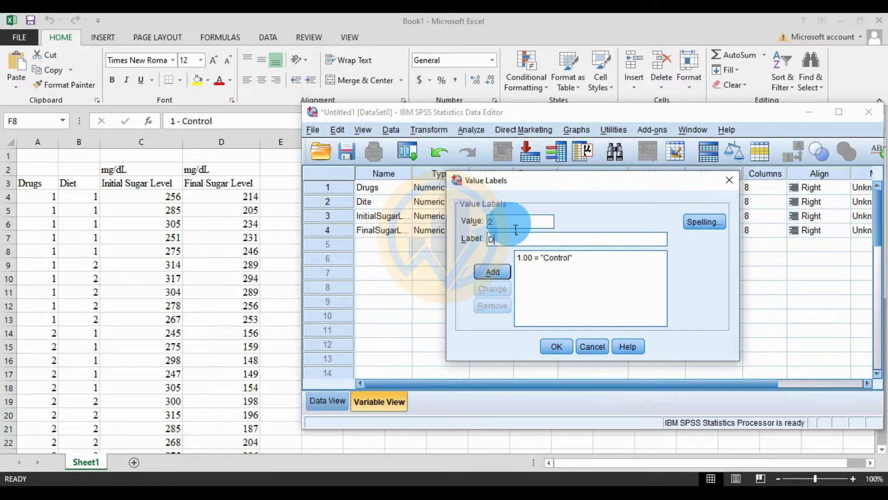
{"action": "type", "text": "rug A"}
{"action": "key", "text": "Return"}
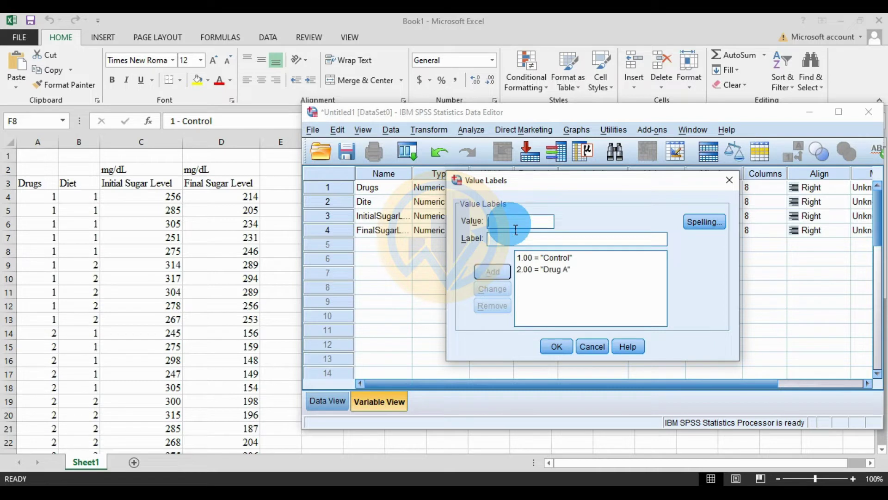
- Add the labels 3 = Drug B and 4 = Drug C, and confirm the Drugs value labels
{"action": "type", "text": "3"}
{"action": "key", "text": "Tab"}
{"action": "type", "text": "Drug B"}
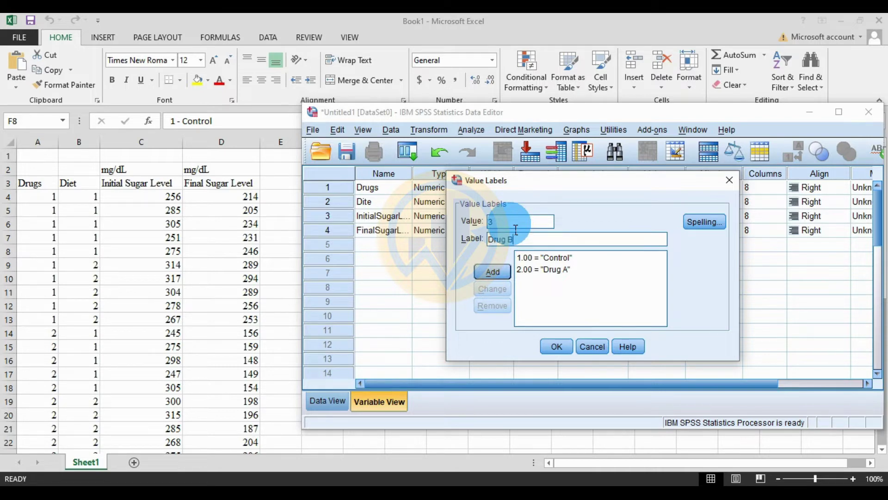
{"action": "key", "text": "Return"}
{"action": "type", "text": "4"}
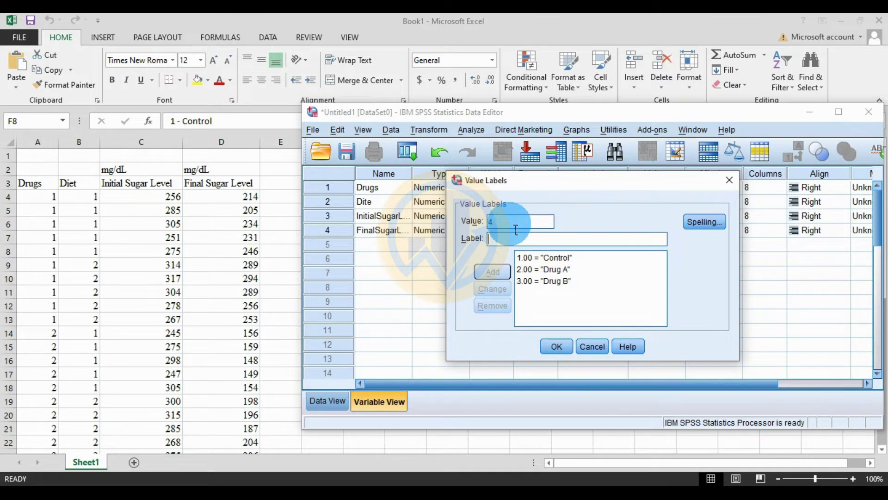
{"action": "type", "text": ".00 = \"Dr"}
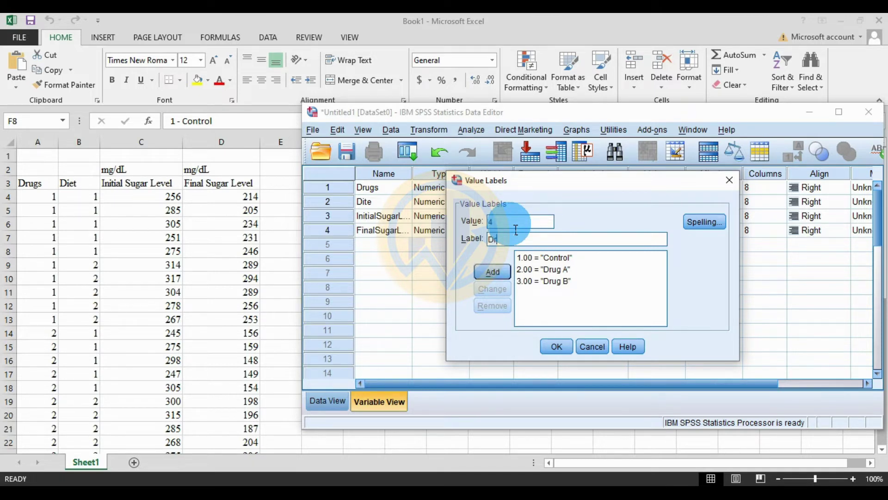
{"action": "type", "text": "ug C"}
{"action": "left_click", "coordinate": [477, 271]}
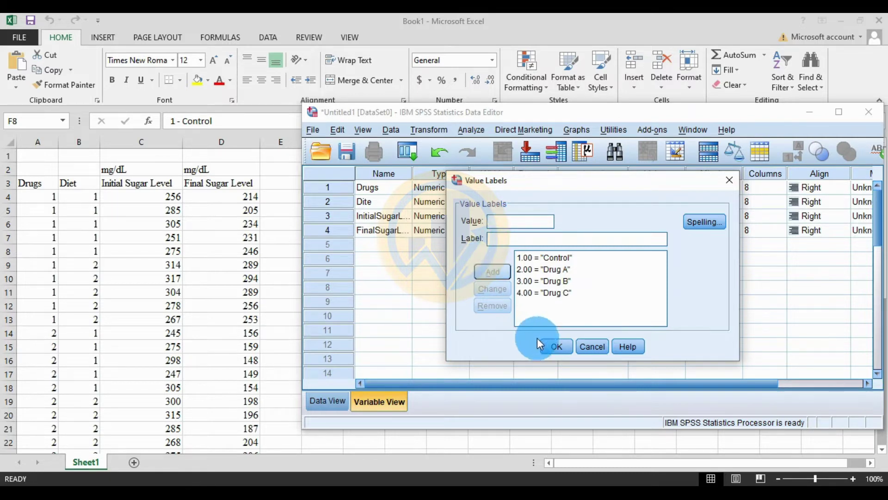
{"action": "left_click", "coordinate": [563, 351]}
- Give the Dite variable the value label 1 = Diet
{"action": "left_click", "coordinate": [371, 199]}
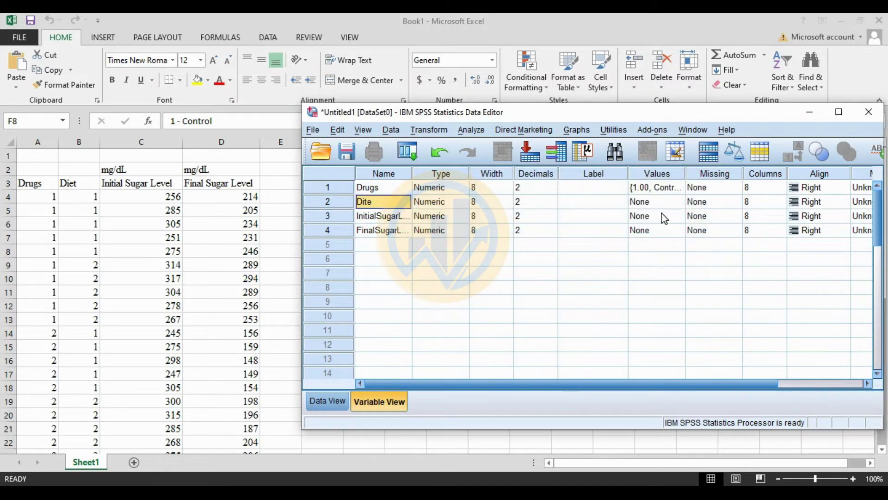
{"action": "left_click", "coordinate": [657, 194]}
{"action": "left_click", "coordinate": [657, 202]}
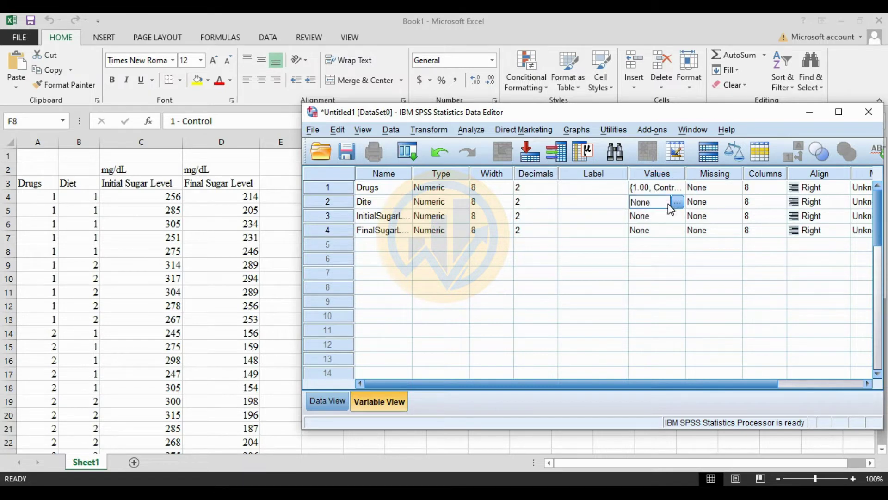
{"action": "left_click", "coordinate": [676, 204]}
{"action": "left_click", "coordinate": [540, 222]}
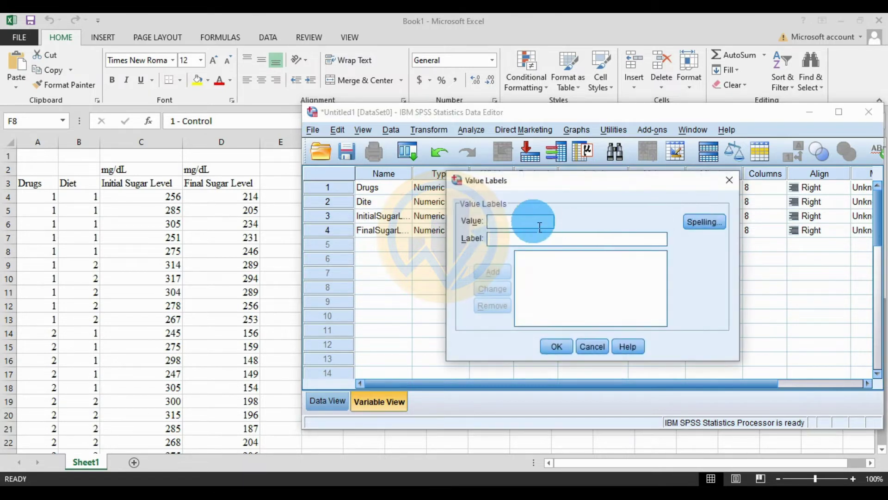
{"action": "type", "text": "2"}
{"action": "key", "text": "BackSpace"}
{"action": "type", "text": "1"}
{"action": "type", "text": "D"}
{"action": "type", "text": "iet"}
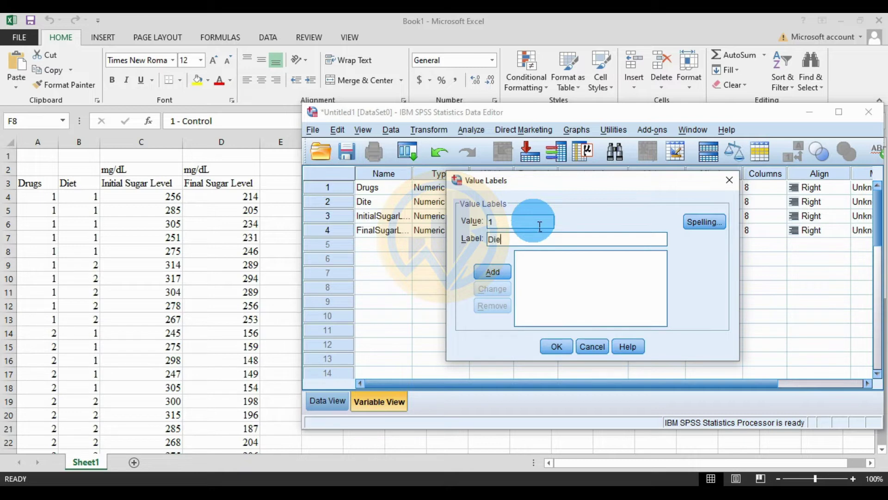
{"action": "key", "text": "Return"}
- Add the label 2 = Non Diet and confirm the Dite value labels
{"action": "type", "text": "2"}
{"action": "key", "text": "Tab"}
{"action": "type", "text": "Non Diet"}
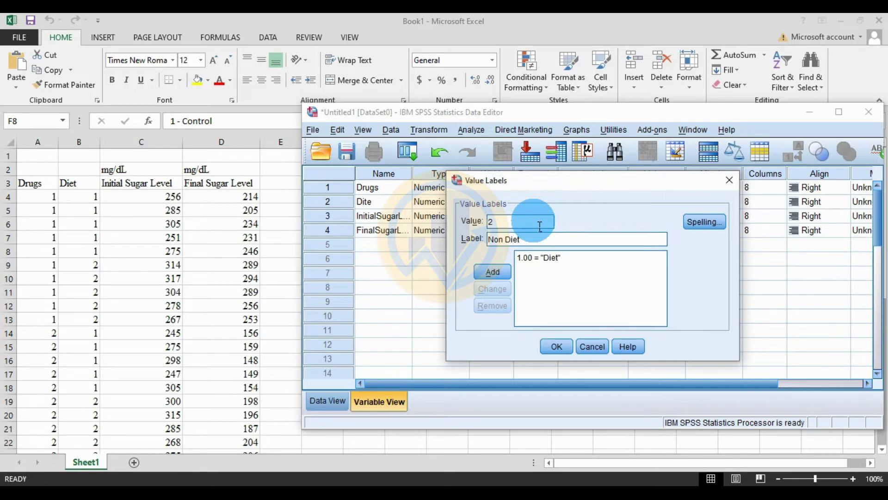
{"action": "left_click", "coordinate": [502, 273]}
{"action": "left_click", "coordinate": [558, 347]}
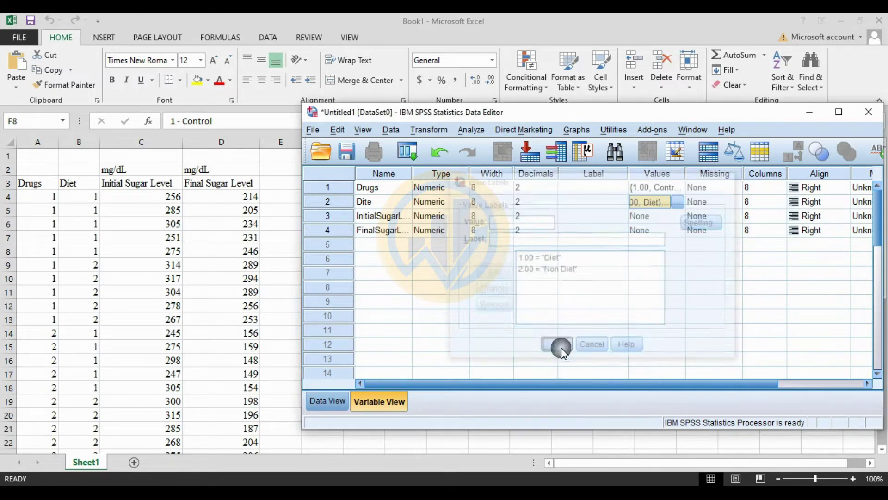
- Copy the Excel data block A4:D43
{"action": "left_click", "coordinate": [332, 401]}
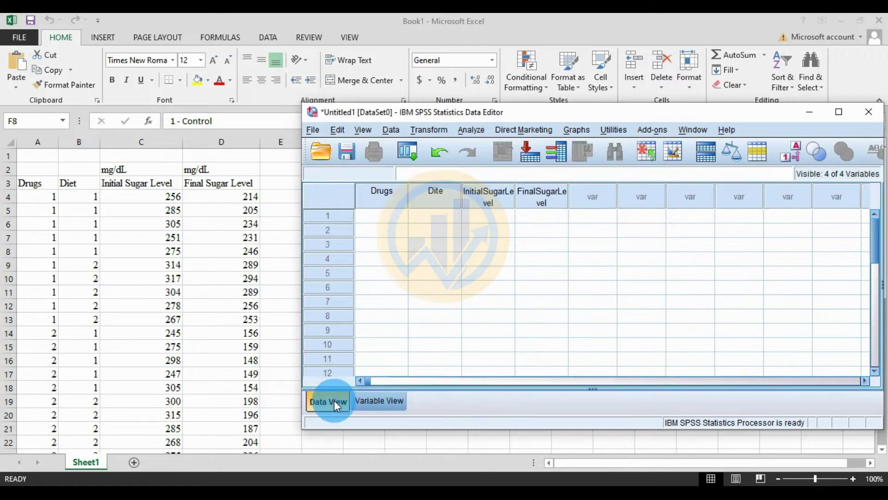
{"action": "left_click", "coordinate": [844, 118]}
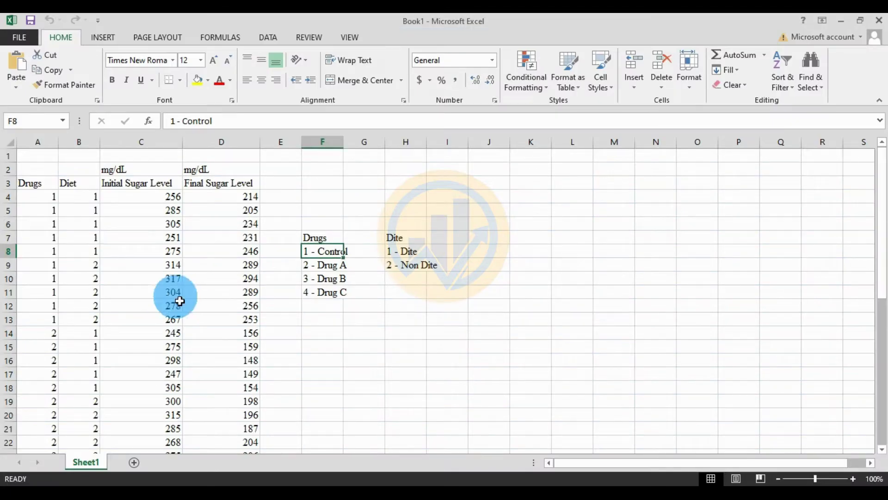
{"action": "left_click_drag", "start_coordinate": [54, 200], "coordinate": [226, 432]}
{"action": "key", "text": "ctrl+c"}
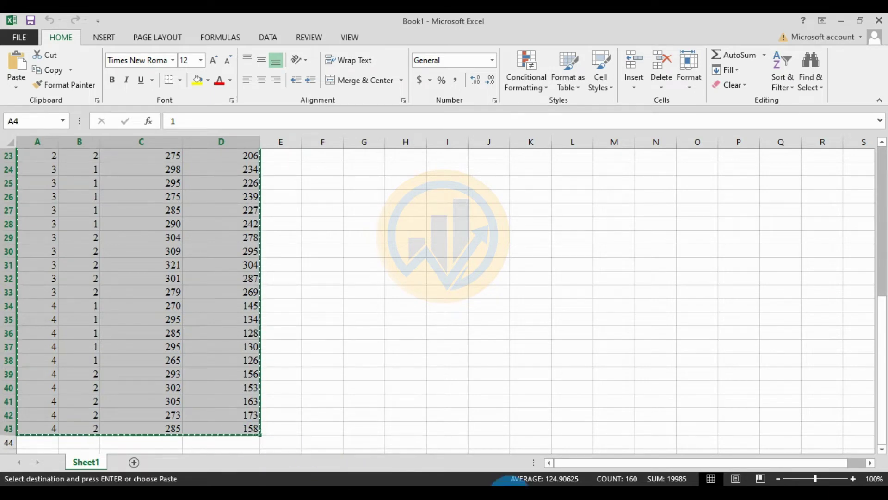
- Paste the 40 data rows into SPSS starting at the first Drugs cell, and check the value labels
{"action": "left_click", "coordinate": [461, 482]}
{"action": "left_click", "coordinate": [20, 74]}
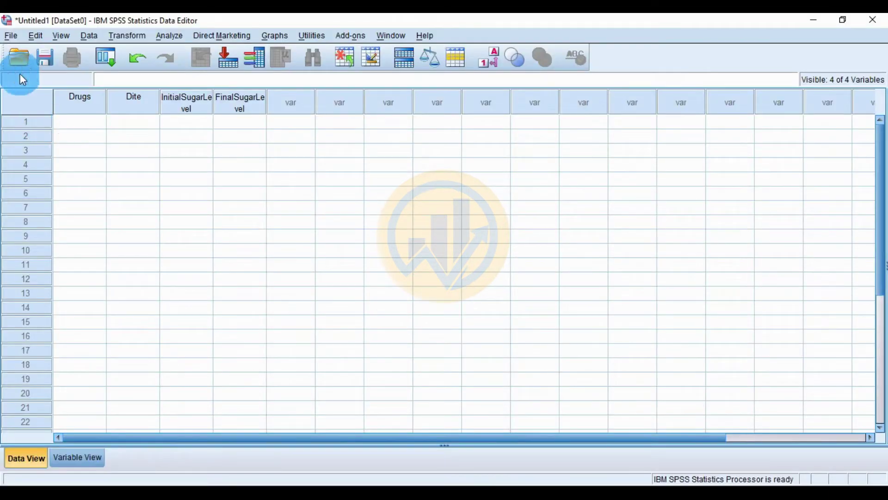
{"action": "left_click", "coordinate": [88, 124]}
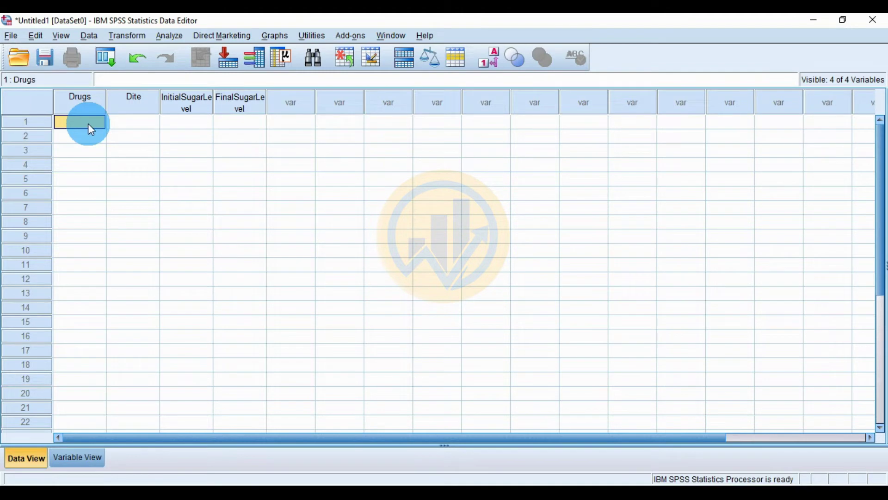
{"action": "key", "text": "ctrl+v"}
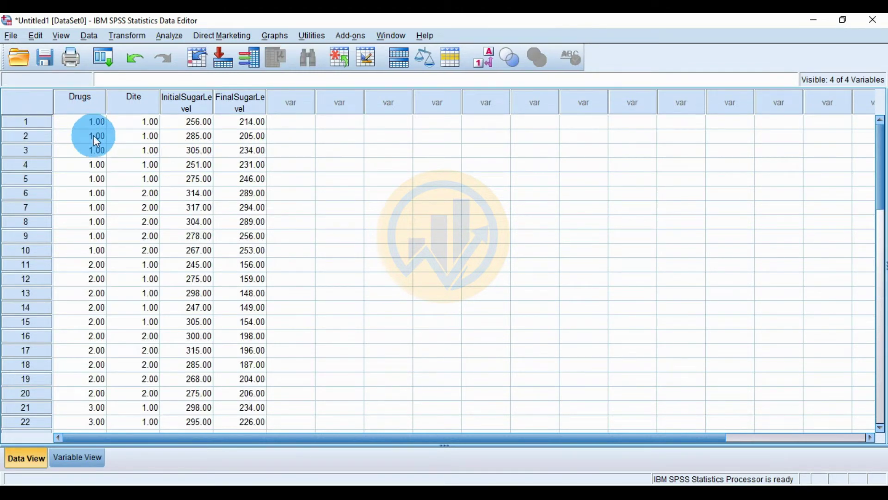
{"action": "left_click", "coordinate": [484, 59]}
{"action": "left_click", "coordinate": [483, 59]}
- Return the grid to numeric codes, then open and close the Univariate dialog without running it
{"action": "left_click", "coordinate": [483, 60]}
{"action": "left_click", "coordinate": [483, 60]}
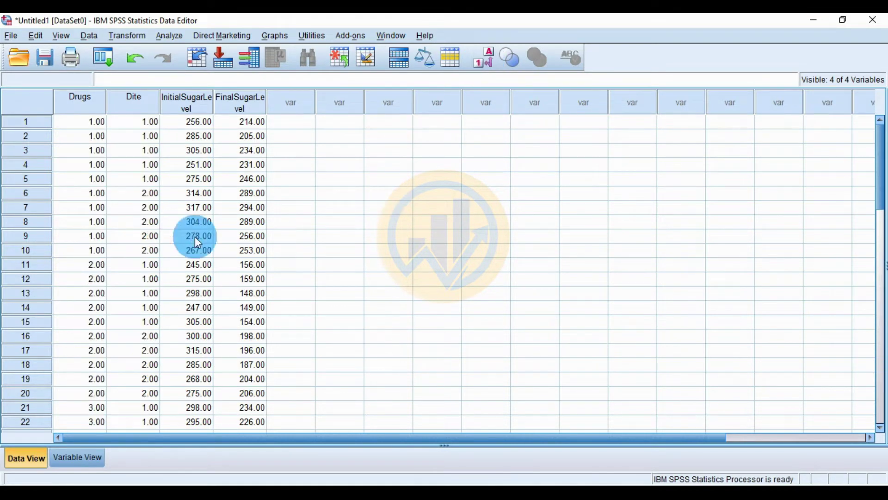
{"action": "left_click", "coordinate": [175, 39]}
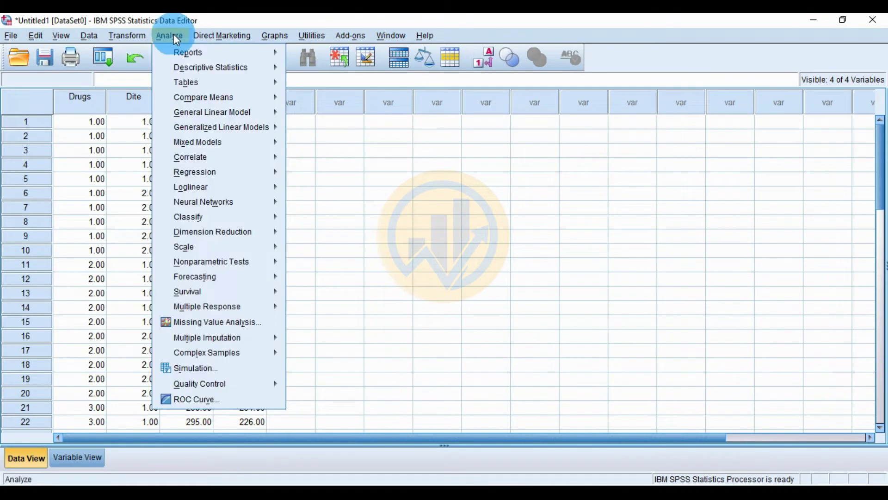
{"action": "mouse_move", "coordinate": [199, 116]}
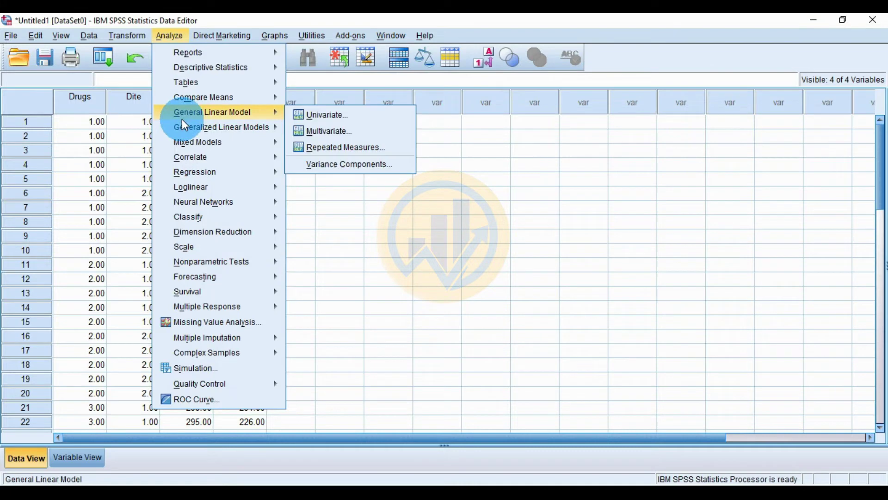
{"action": "left_click", "coordinate": [332, 115]}
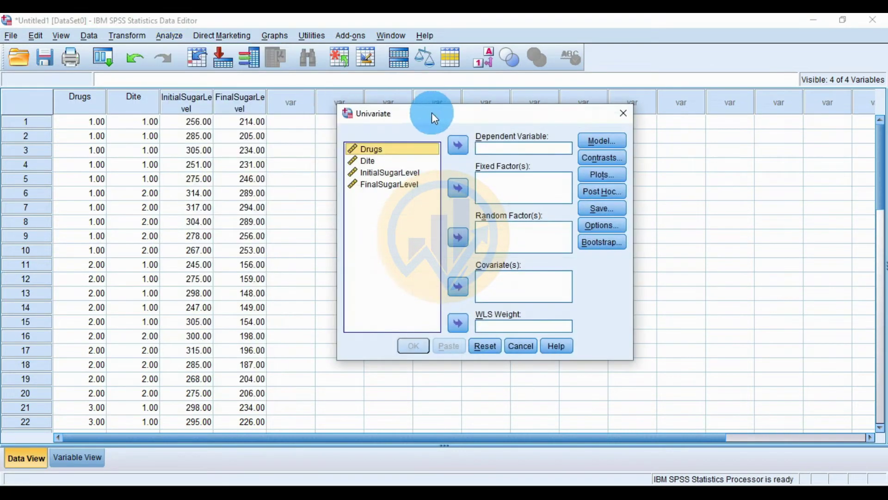
{"action": "left_click_drag", "start_coordinate": [431, 116], "coordinate": [468, 125]}
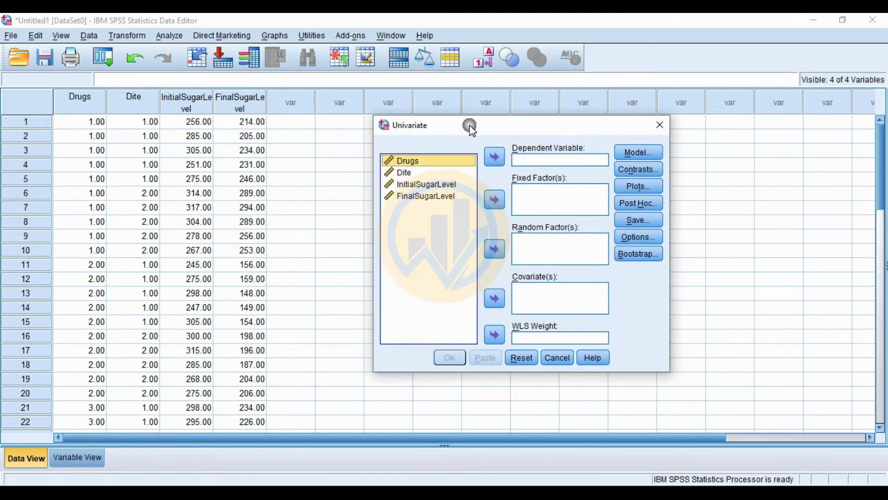
{"action": "left_click", "coordinate": [659, 125]}
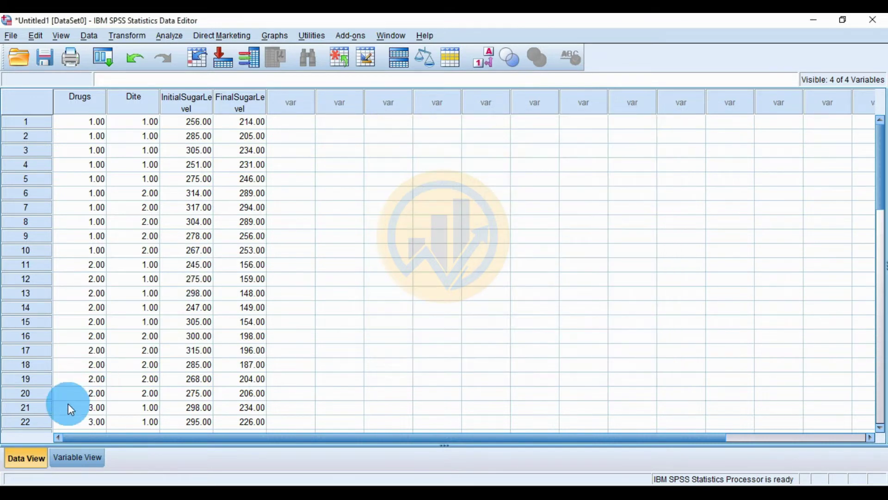
- Set Measure to Nominal for Drugs and Dite, and Scale for InitialSugarLevel and FinalSugarLevel
{"action": "left_click", "coordinate": [77, 457]}
{"action": "left_click", "coordinate": [572, 95]}
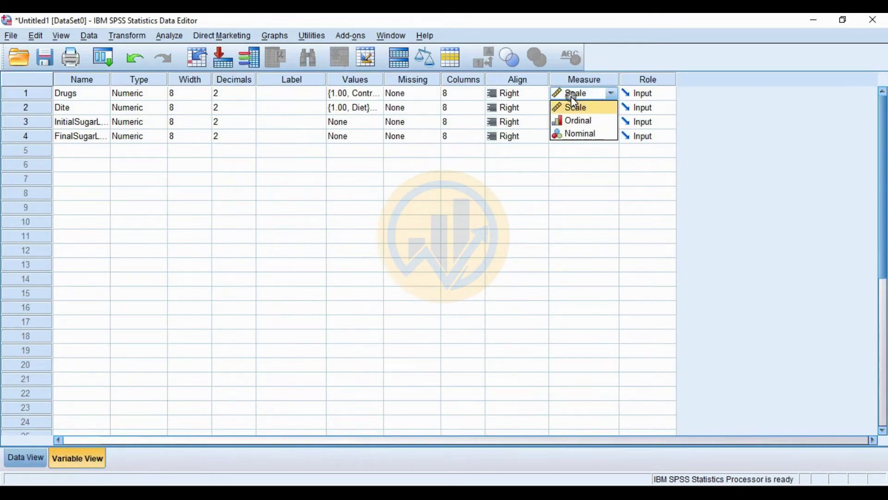
{"action": "left_click", "coordinate": [577, 134]}
{"action": "left_click", "coordinate": [577, 110]}
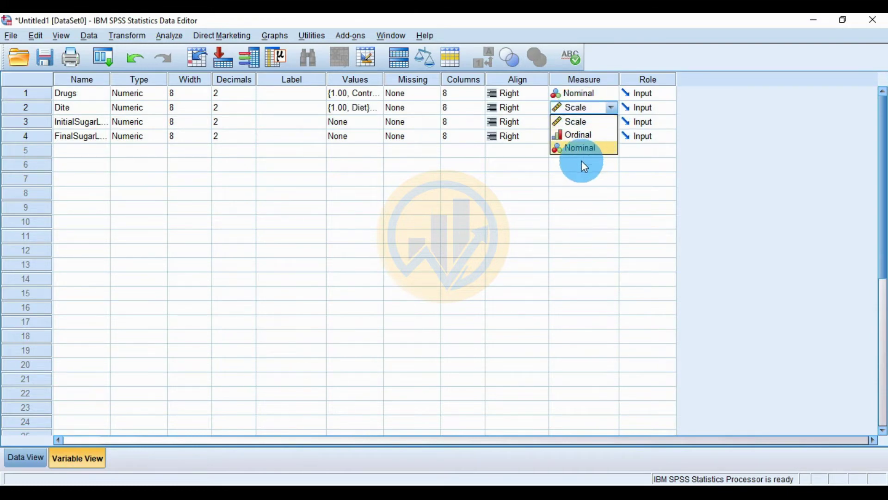
{"action": "left_click", "coordinate": [584, 148]}
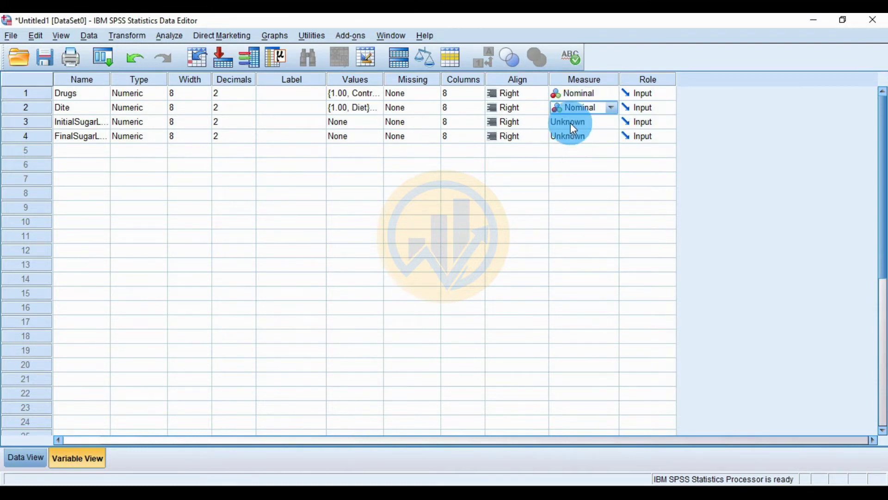
{"action": "left_click", "coordinate": [571, 126]}
{"action": "left_click", "coordinate": [575, 136]}
{"action": "left_click", "coordinate": [577, 139]}
{"action": "left_click", "coordinate": [573, 148]}
{"action": "left_click", "coordinate": [24, 459]}
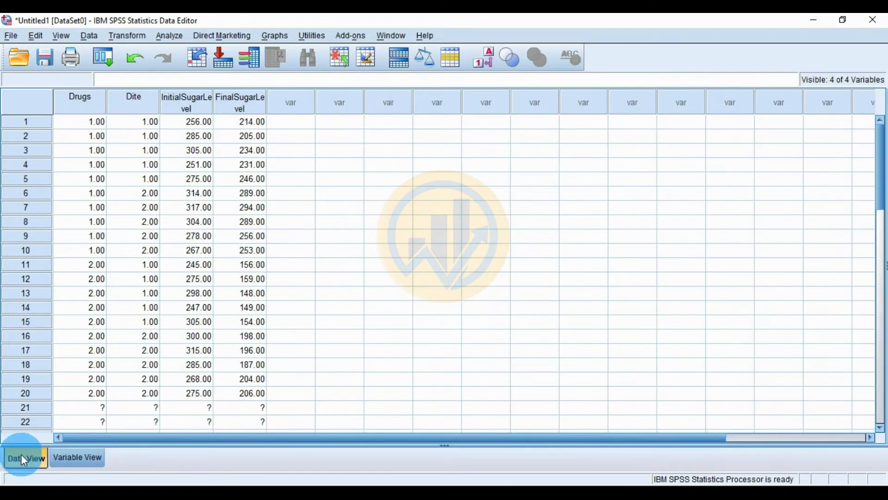
{"action": "left_click", "coordinate": [170, 35]}
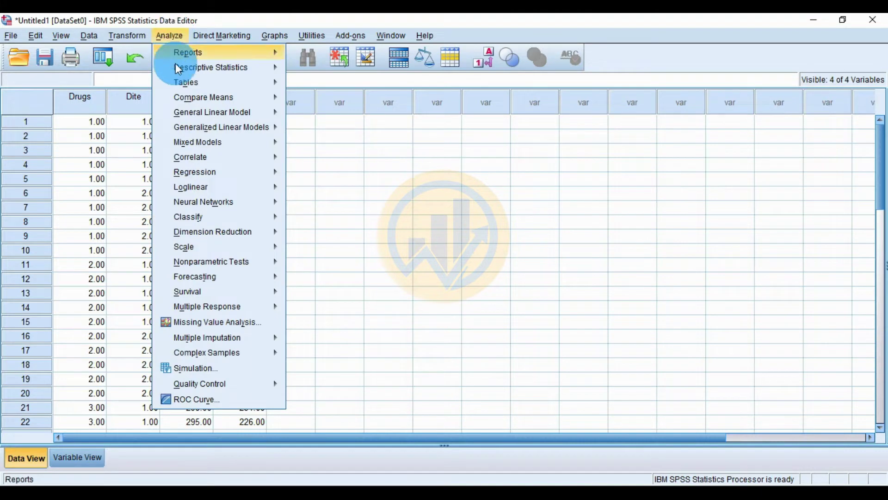
- In Univariate, make FinalSugarLevel dependent, Drugs and Dite fixed factors, and InitialSugarLevel the covariate
{"action": "mouse_move", "coordinate": [218, 112]}
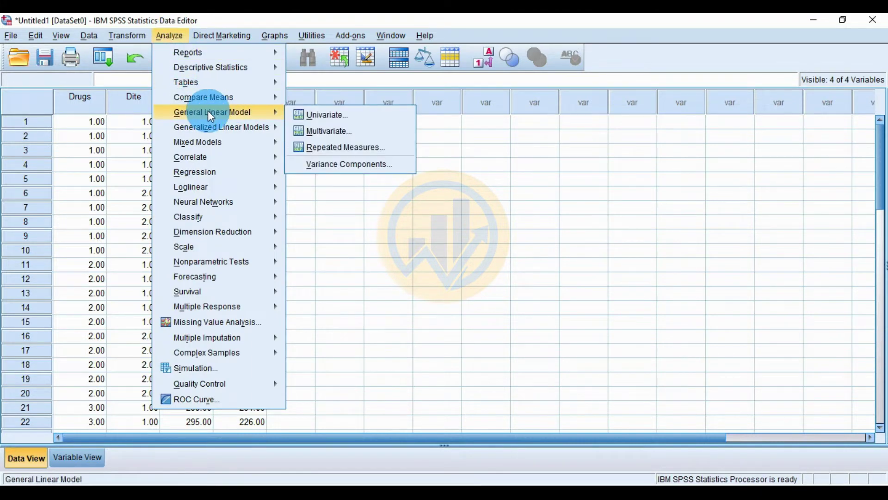
{"action": "left_click", "coordinate": [330, 118]}
{"action": "left_click_drag", "start_coordinate": [393, 115], "coordinate": [434, 116]}
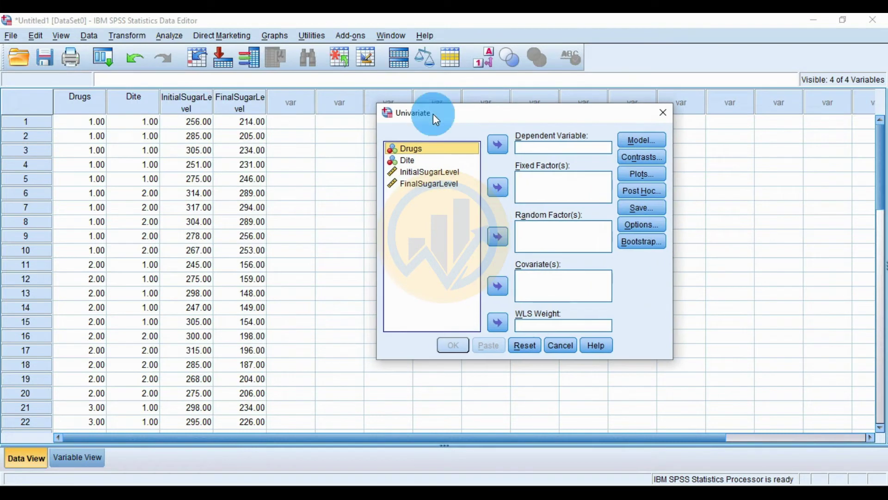
{"action": "left_click", "coordinate": [423, 148]}
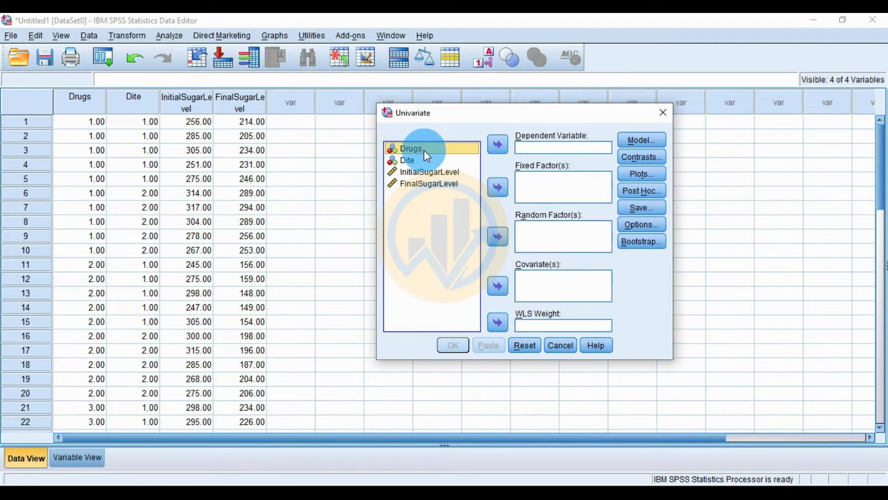
{"action": "left_click", "coordinate": [498, 188]}
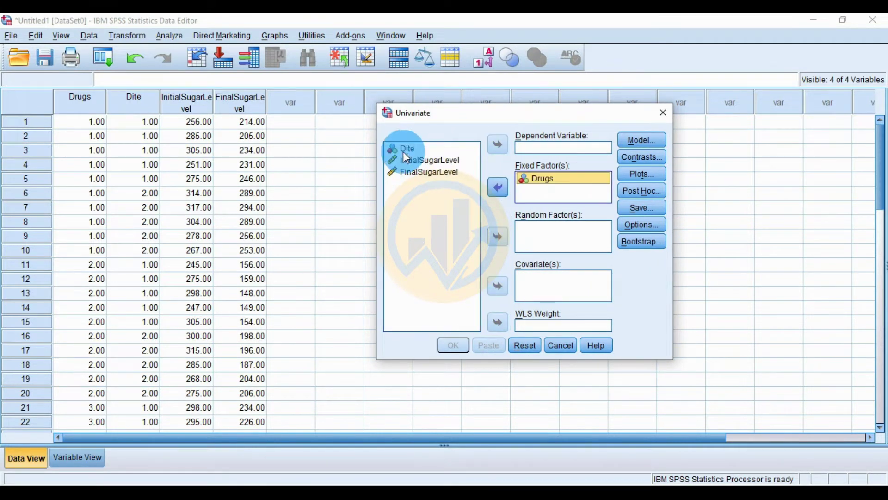
{"action": "left_click", "coordinate": [499, 187]}
{"action": "left_click", "coordinate": [441, 150]}
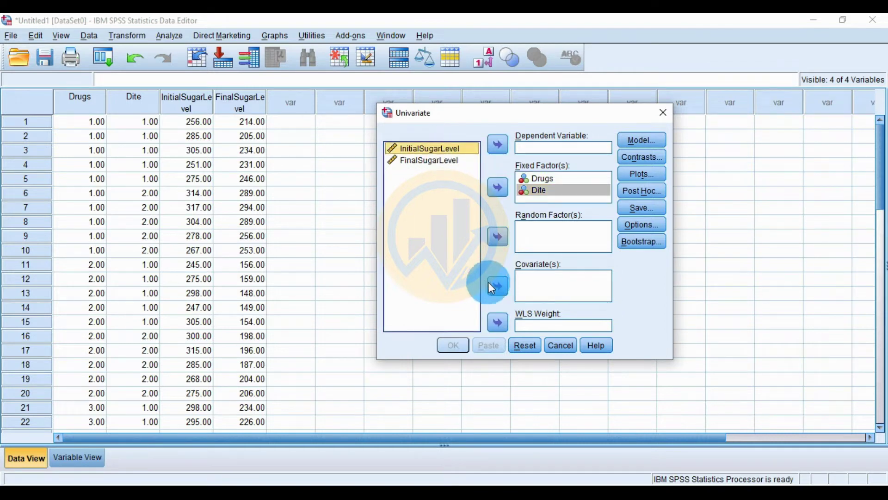
{"action": "left_click", "coordinate": [498, 287]}
{"action": "left_click", "coordinate": [424, 158]}
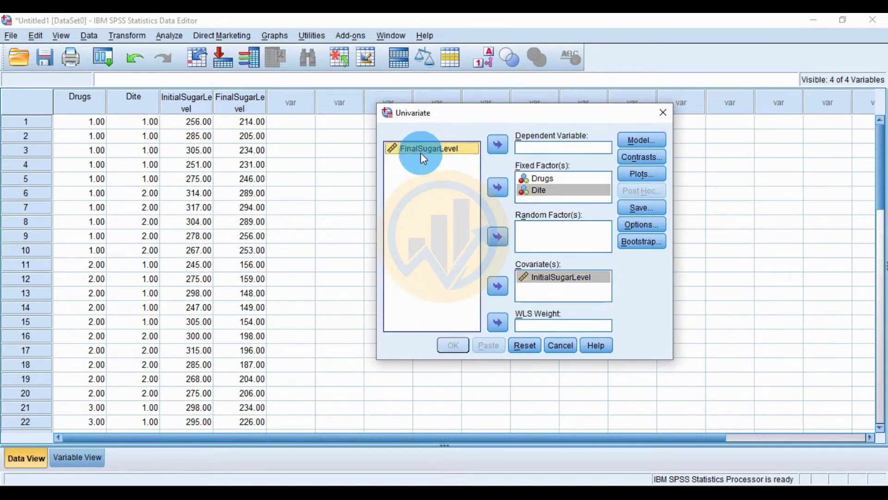
{"action": "left_click", "coordinate": [497, 144]}
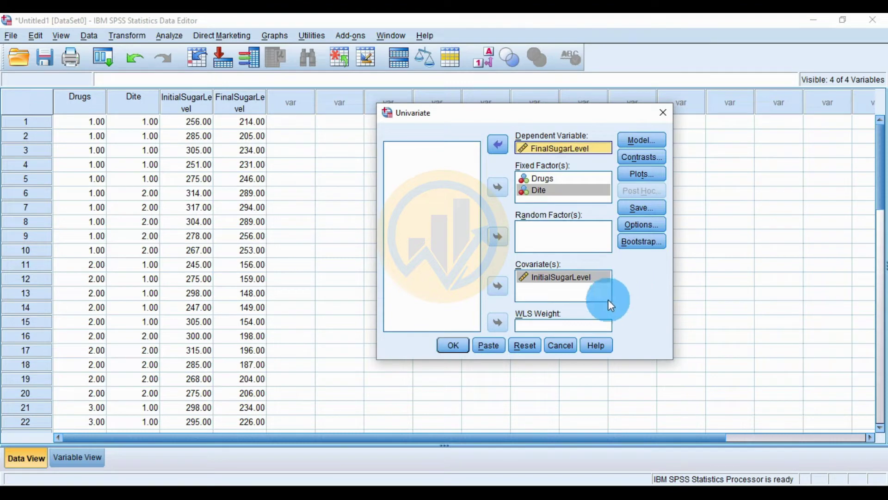
- Request estimated marginal means for (OVERALL) in the Options dialog
{"action": "left_click", "coordinate": [644, 225]}
{"action": "left_click_drag", "start_coordinate": [491, 95], "coordinate": [348, 115]}
{"action": "left_click", "coordinate": [350, 186]}
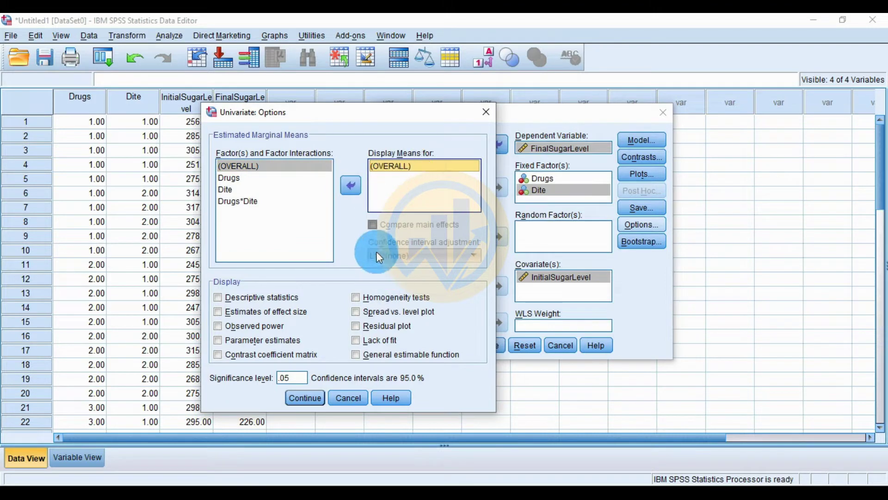
- Replace (OVERALL) with Drugs, Dite and Drugs*Dite as the displayed marginal means
{"action": "left_click", "coordinate": [350, 185]}
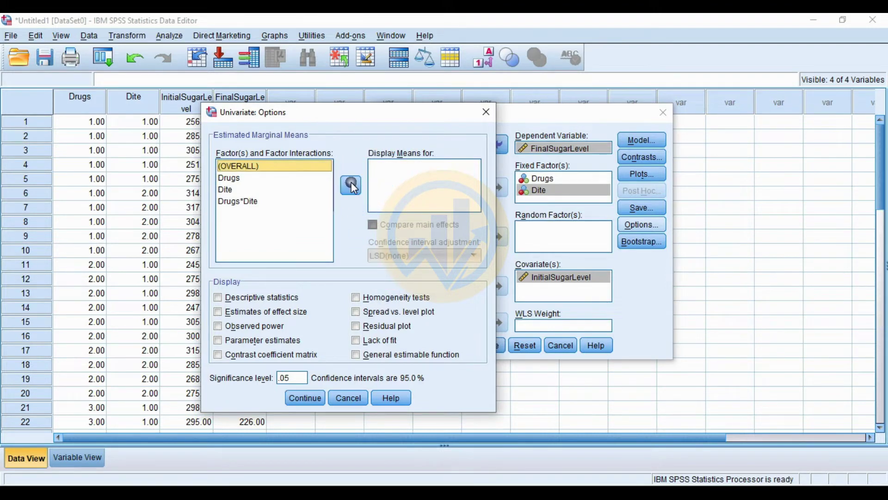
{"action": "left_click", "coordinate": [236, 178]}
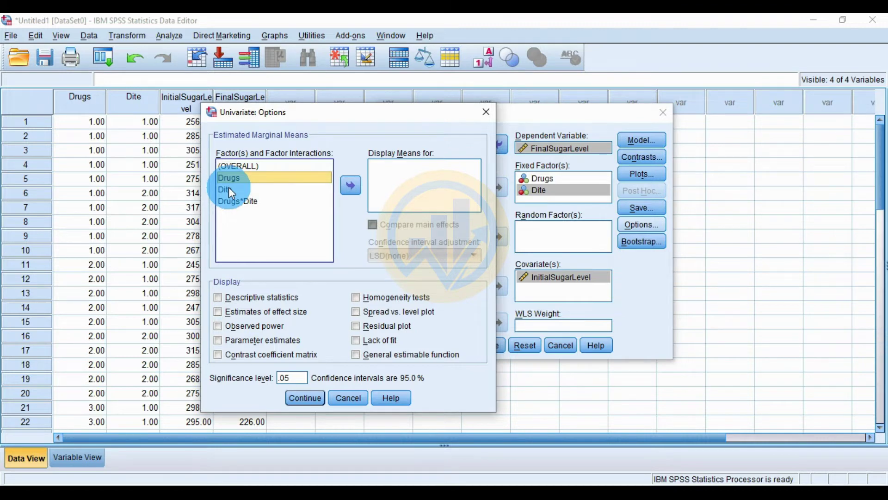
{"action": "left_click", "coordinate": [229, 189], "text": "ctrl"}
{"action": "left_click", "coordinate": [253, 206], "text": "ctrl"}
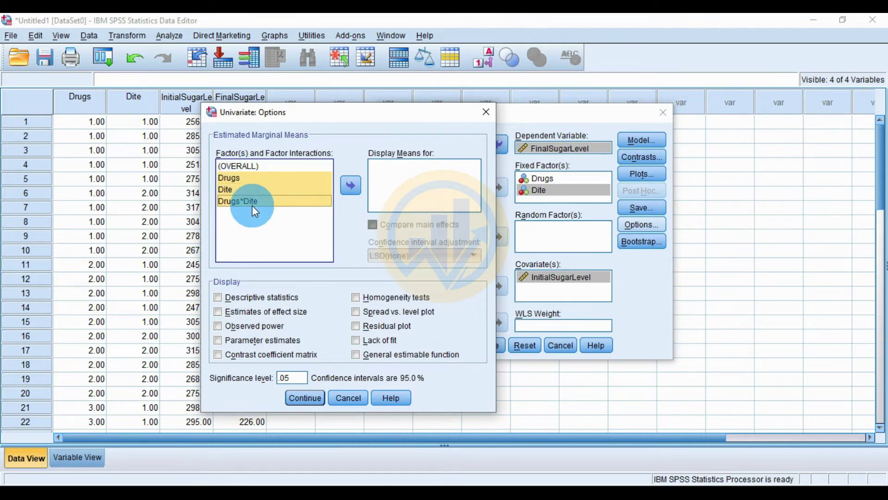
{"action": "left_click", "coordinate": [351, 185]}
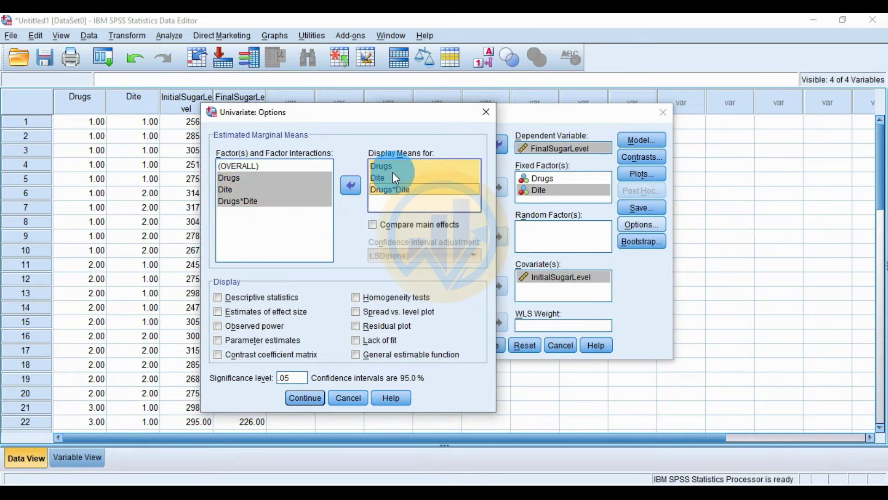
- Add Bonferroni main-effect comparisons, descriptive statistics, effect size estimates and homogeneity tests
{"action": "left_click", "coordinate": [373, 225]}
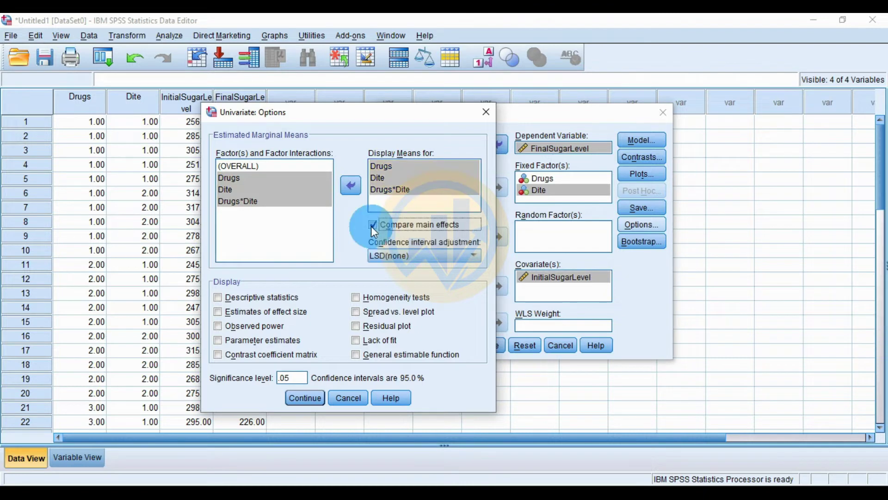
{"action": "left_click", "coordinate": [428, 260]}
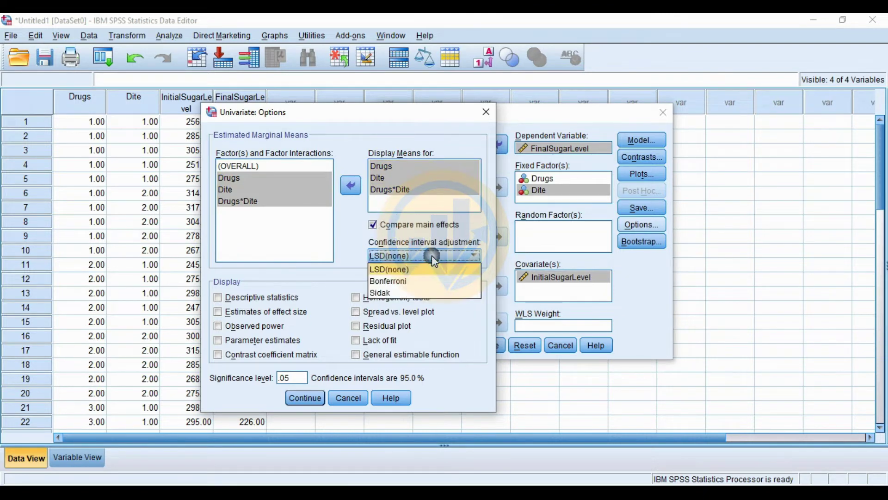
{"action": "left_click", "coordinate": [408, 282]}
{"action": "left_click", "coordinate": [235, 298]}
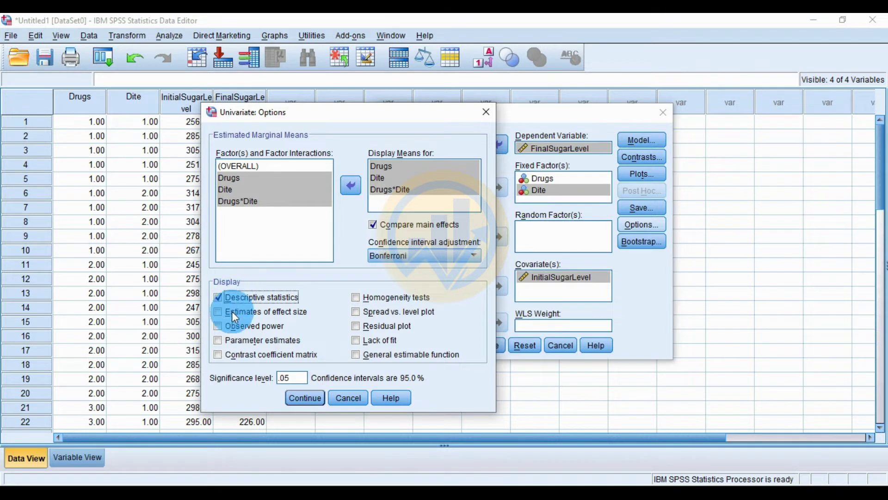
{"action": "left_click", "coordinate": [229, 314]}
{"action": "left_click", "coordinate": [368, 303]}
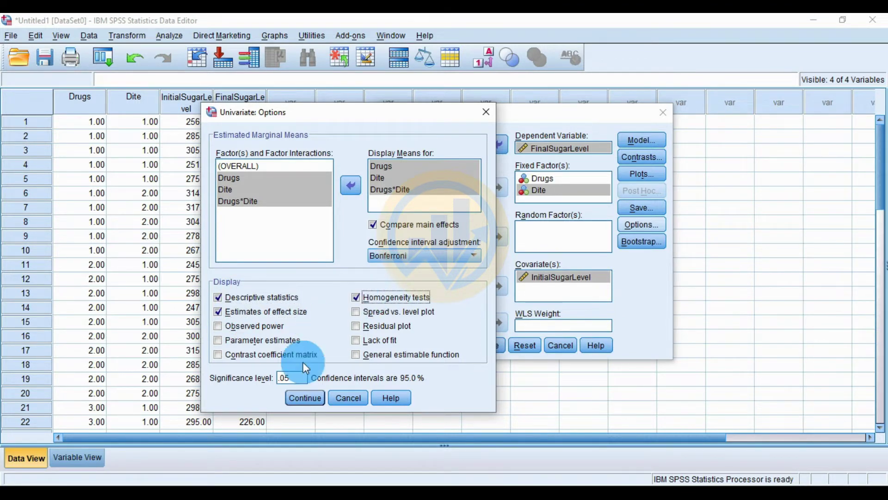
{"action": "left_click", "coordinate": [305, 399]}
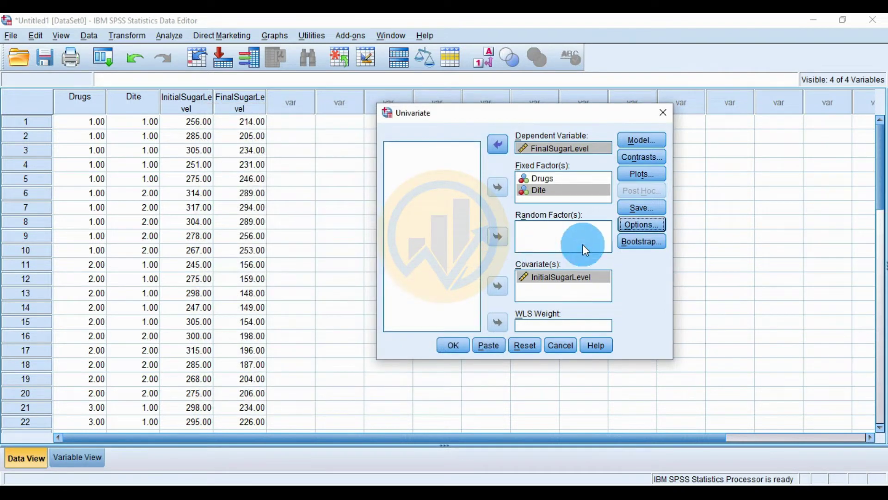
- Add a Drugs*Dite profile plot, Drugs on the horizontal axis and Dite lines, then run the analysis
{"action": "left_click", "coordinate": [638, 174]}
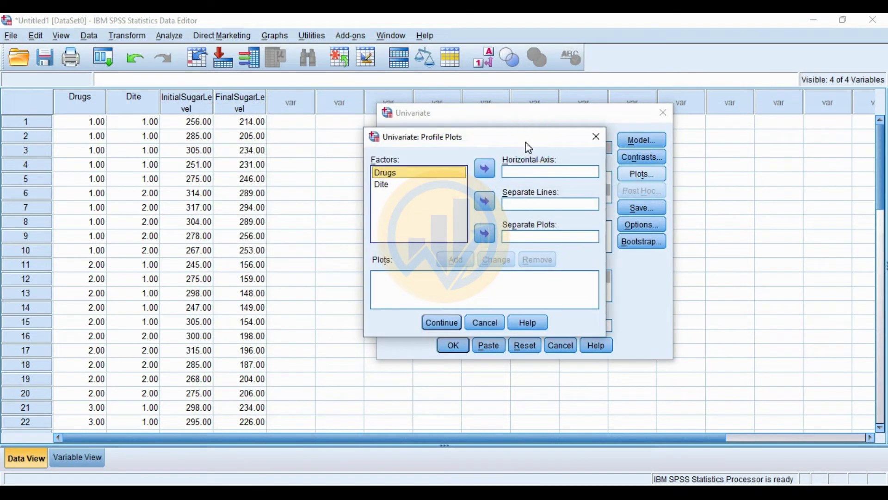
{"action": "left_click_drag", "start_coordinate": [527, 142], "coordinate": [328, 118]}
{"action": "left_click", "coordinate": [207, 148]}
{"action": "left_click", "coordinate": [284, 146]}
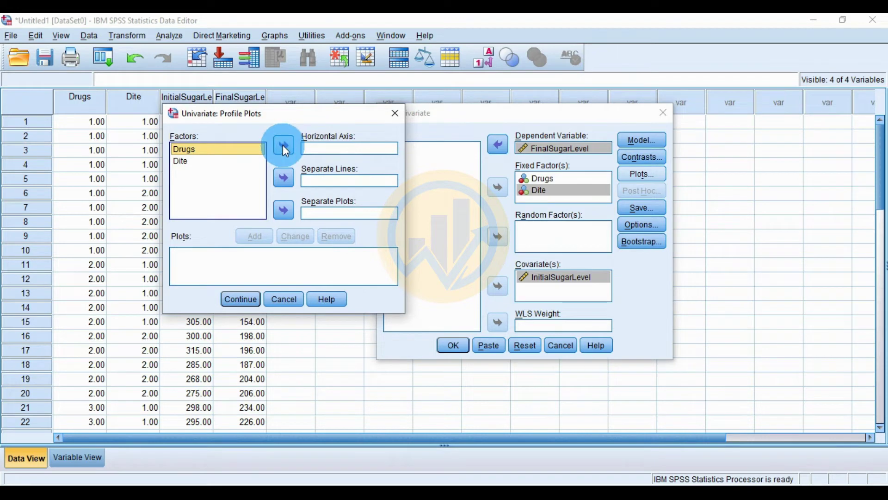
{"action": "left_click", "coordinate": [184, 162]}
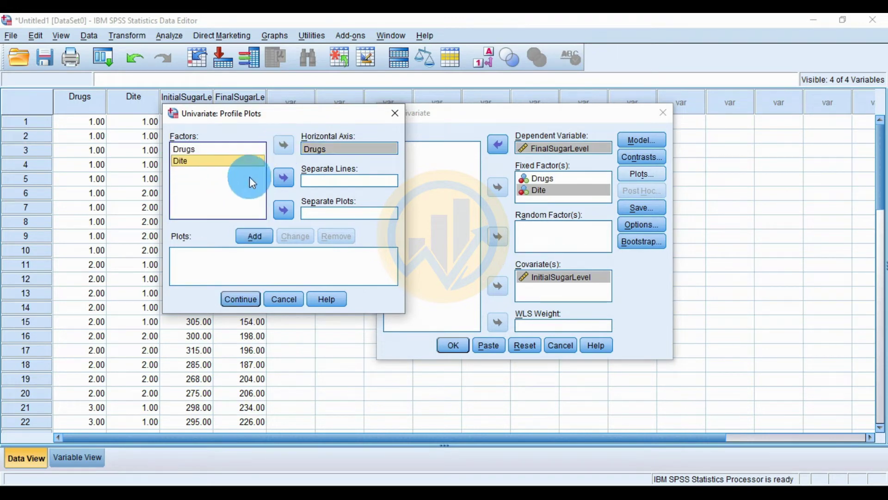
{"action": "left_click", "coordinate": [284, 179]}
{"action": "left_click", "coordinate": [256, 237]}
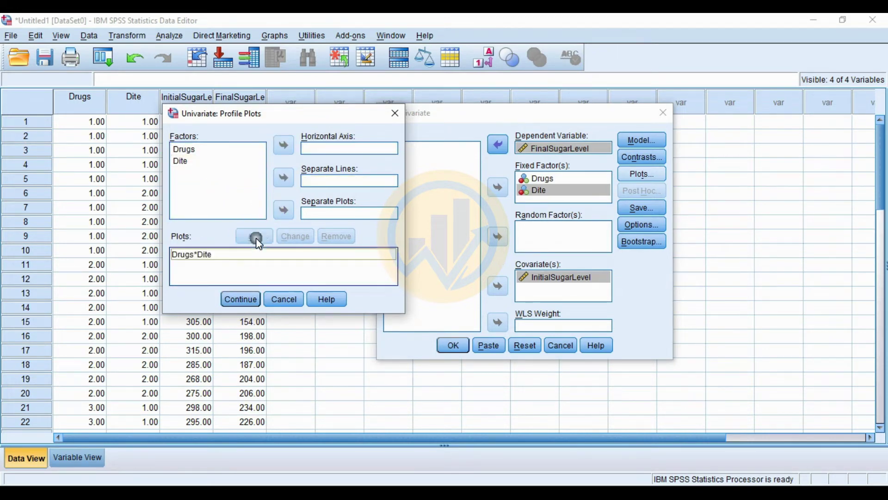
{"action": "left_click", "coordinate": [241, 301]}
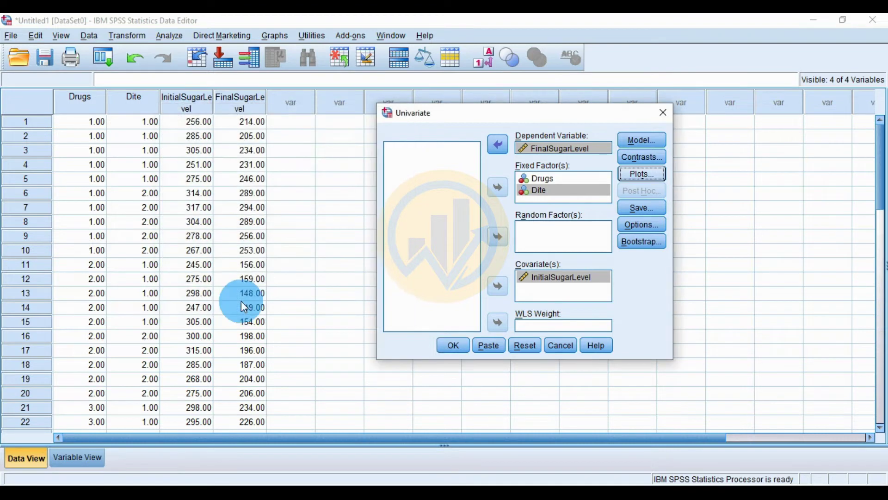
{"action": "left_click", "coordinate": [455, 346]}
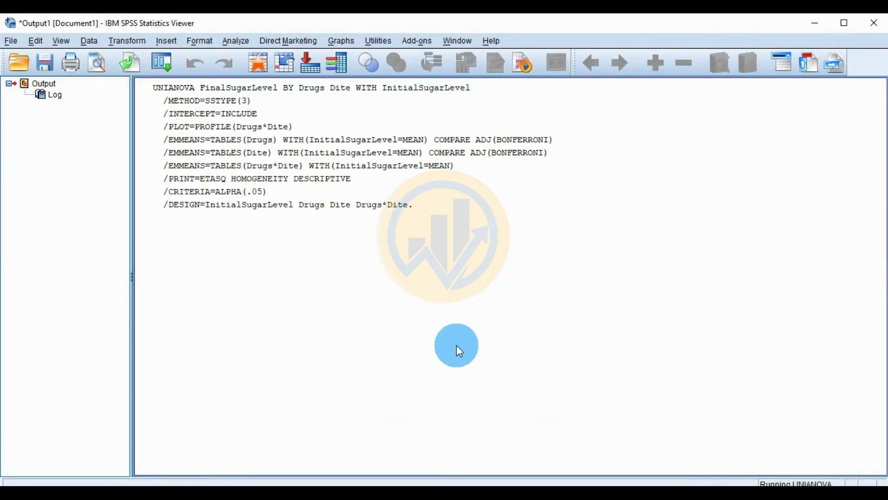
- Review the Between-Subjects Factors table in the output Viewer
{"action": "scroll", "coordinate": [520, 333], "scroll_direction": "up", "scroll_amount": 20}
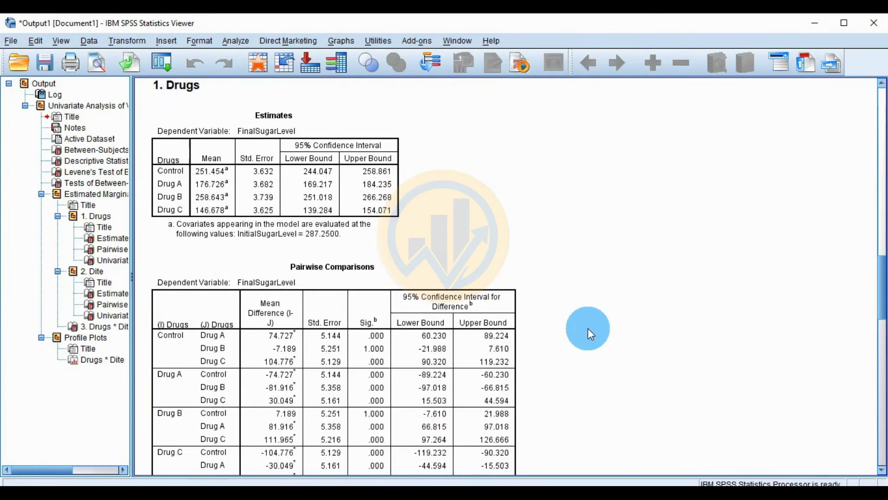
{"action": "scroll", "coordinate": [588, 329], "scroll_direction": "up", "scroll_amount": 3}
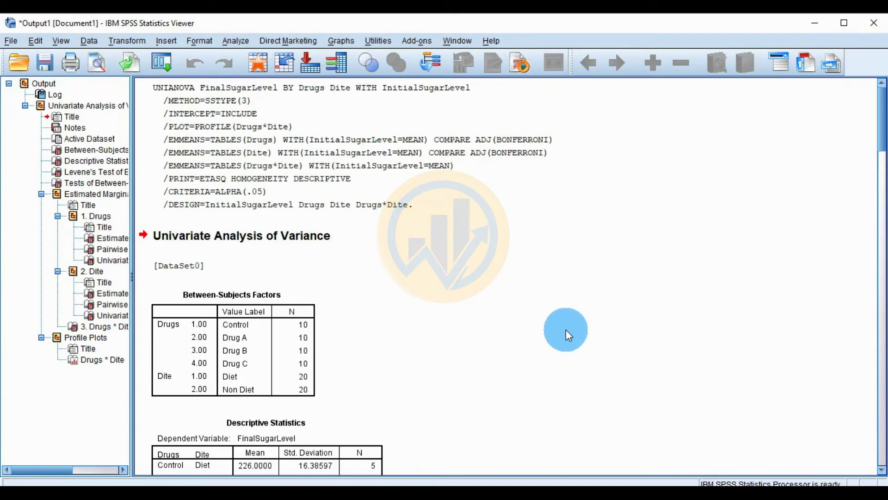
{"action": "scroll", "coordinate": [512, 326], "scroll_direction": "down", "scroll_amount": 2}
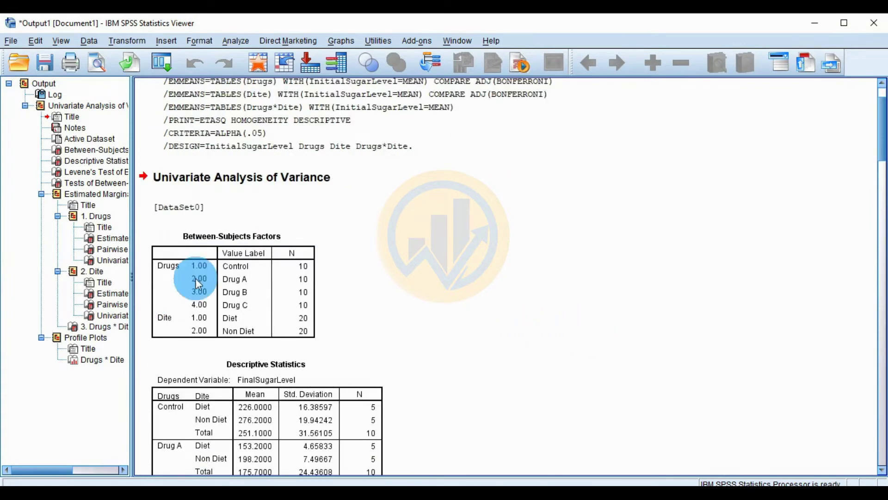
{"action": "left_click", "coordinate": [270, 304]}
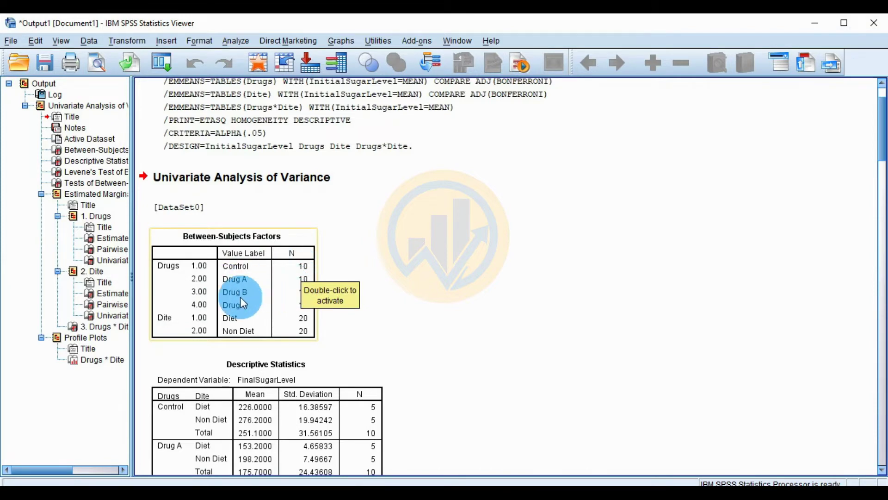
{"action": "left_click", "coordinate": [395, 301]}
{"action": "left_click", "coordinate": [192, 307]}
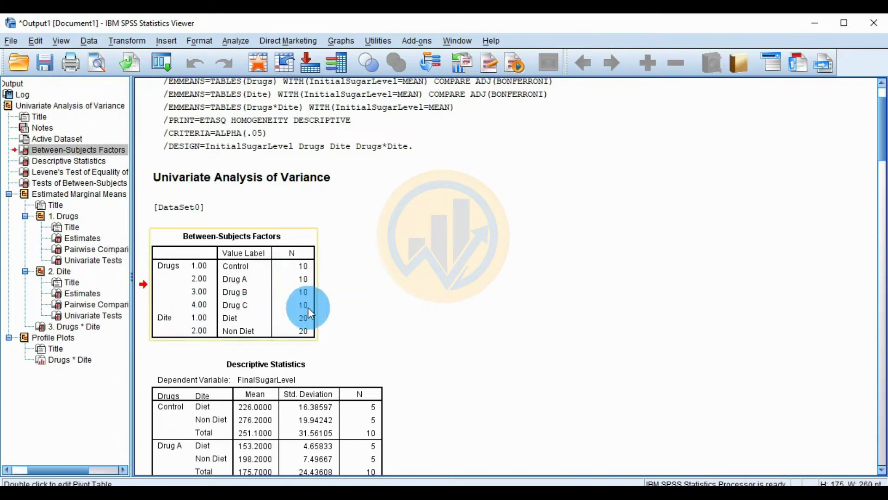
{"action": "left_click", "coordinate": [434, 307]}
- Scroll down to review the Descriptive Statistics table of group means
{"action": "scroll", "coordinate": [456, 313], "scroll_direction": "down", "scroll_amount": 3}
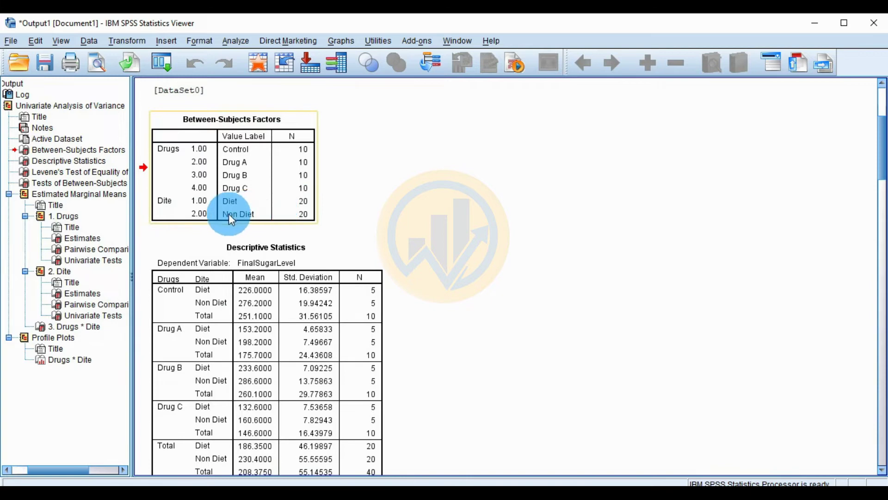
{"action": "left_click", "coordinate": [417, 218]}
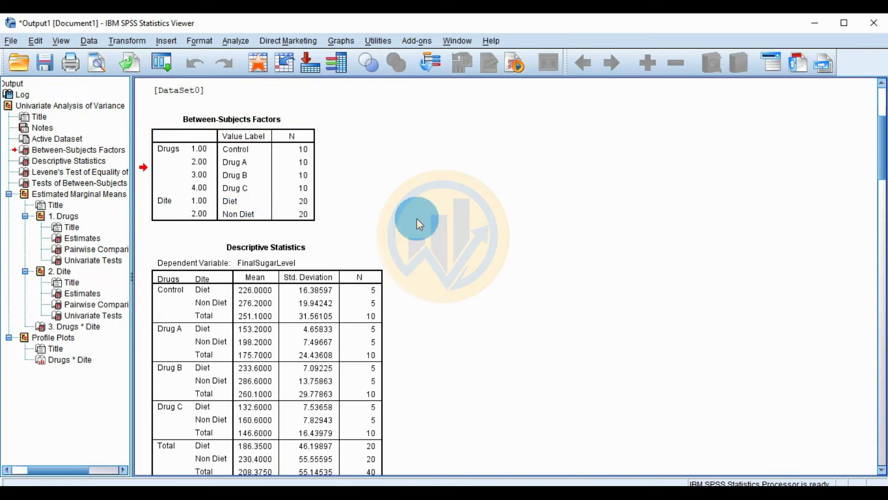
{"action": "scroll", "coordinate": [418, 218], "scroll_direction": "down", "scroll_amount": 2}
{"action": "left_click", "coordinate": [218, 222]}
{"action": "left_click", "coordinate": [571, 277]}
{"action": "left_click", "coordinate": [382, 273]}
- Scroll past Descriptive Statistics to Levene's test and the Between-Subjects Effects table (Drugs F 226.860, Dite F 108.969)
{"action": "scroll", "coordinate": [195, 236], "scroll_direction": "down", "scroll_amount": 2}
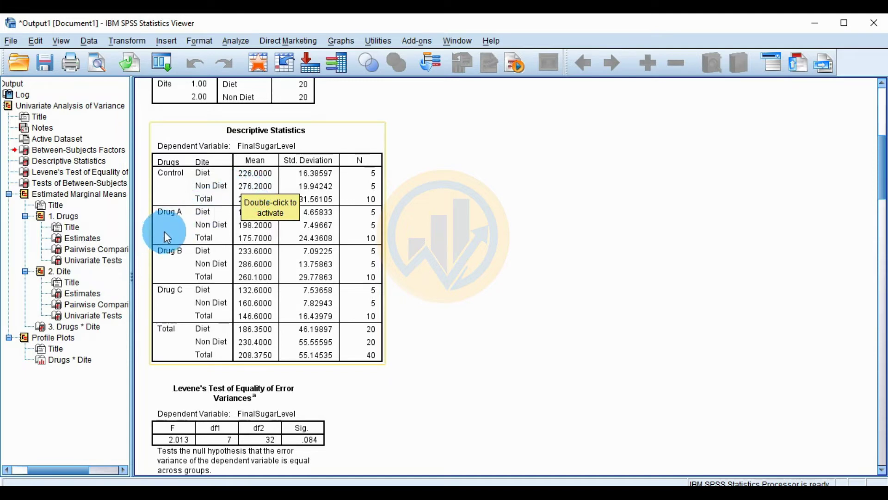
{"action": "left_click", "coordinate": [199, 221]}
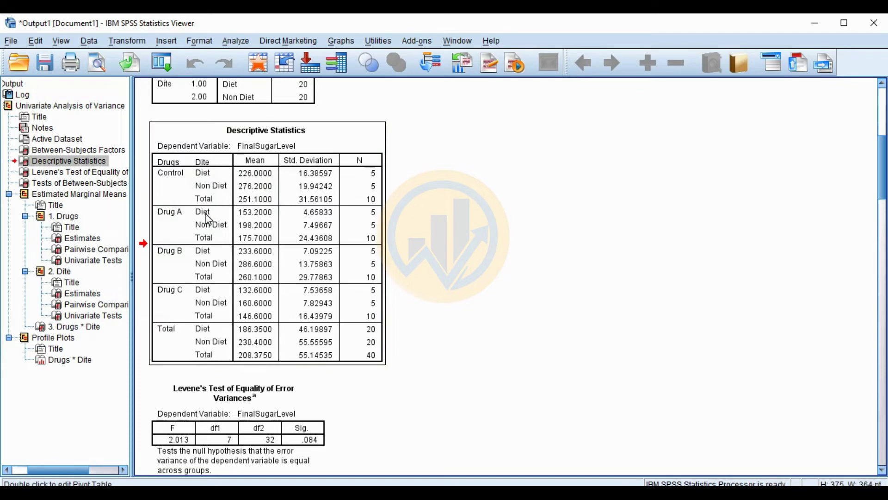
{"action": "left_click", "coordinate": [239, 215]}
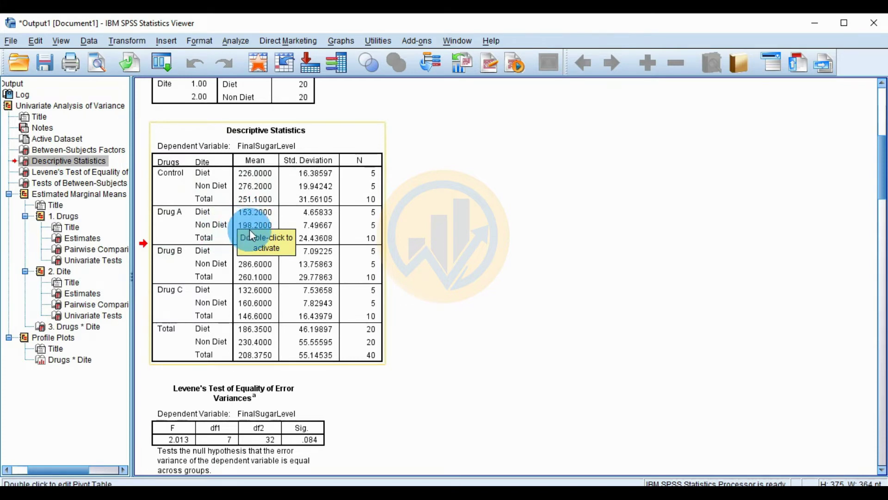
{"action": "left_click", "coordinate": [170, 263]}
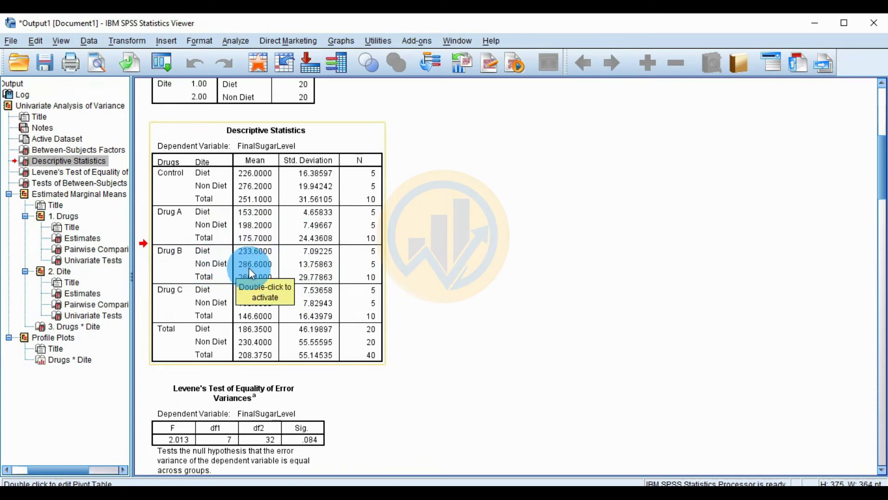
{"action": "scroll", "coordinate": [249, 267], "scroll_direction": "down", "scroll_amount": 3}
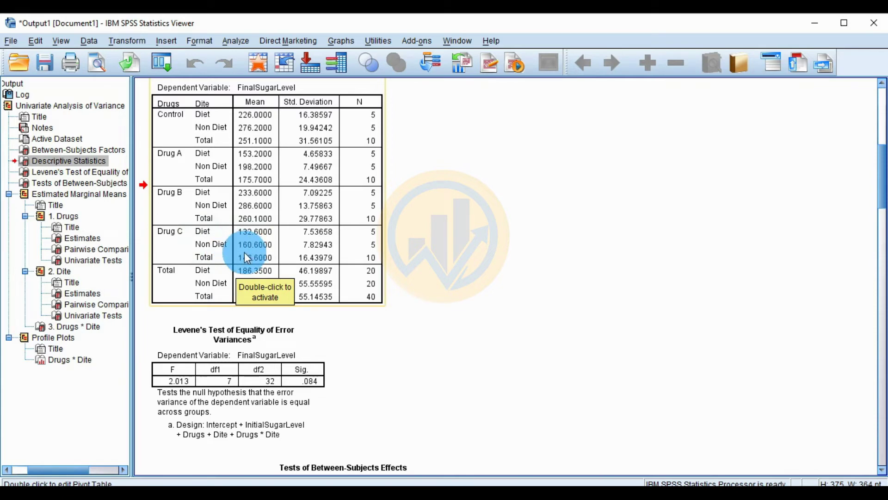
{"action": "scroll", "coordinate": [252, 249], "scroll_direction": "down", "scroll_amount": 4}
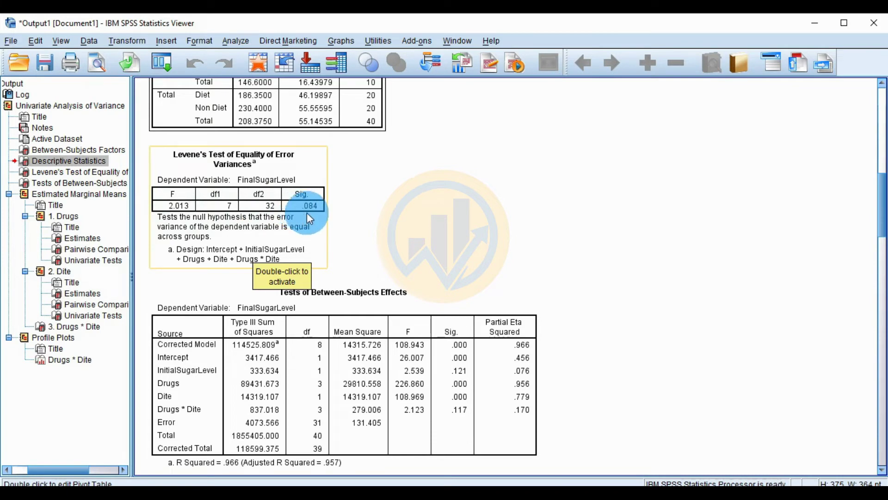
{"action": "scroll", "coordinate": [361, 236], "scroll_direction": "down", "scroll_amount": 3}
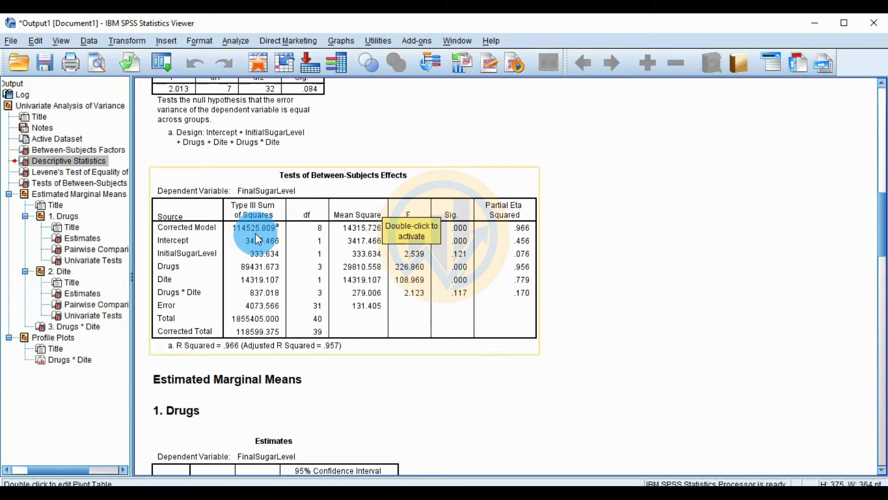
- Select the Tests of Between-Subjects Effects table and scroll to its R Squared .966 (Adjusted .957) footnote
{"action": "left_click", "coordinate": [397, 266]}
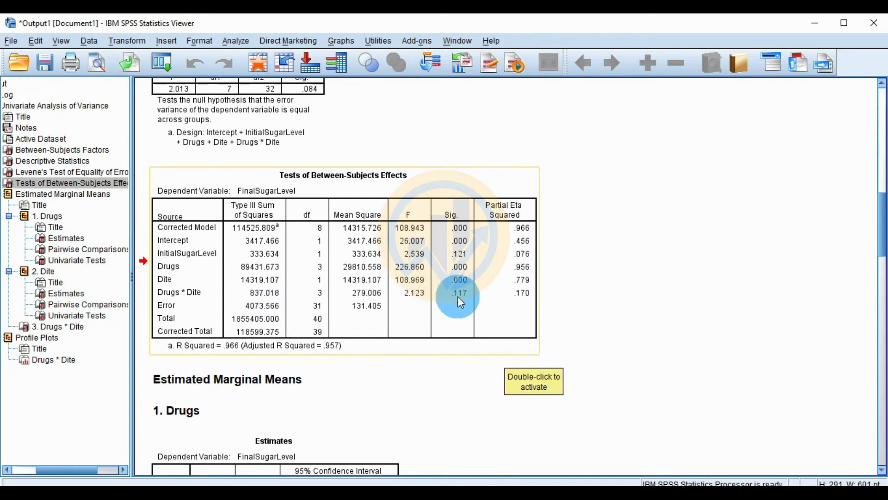
{"action": "scroll", "coordinate": [459, 296], "scroll_direction": "down", "scroll_amount": 3}
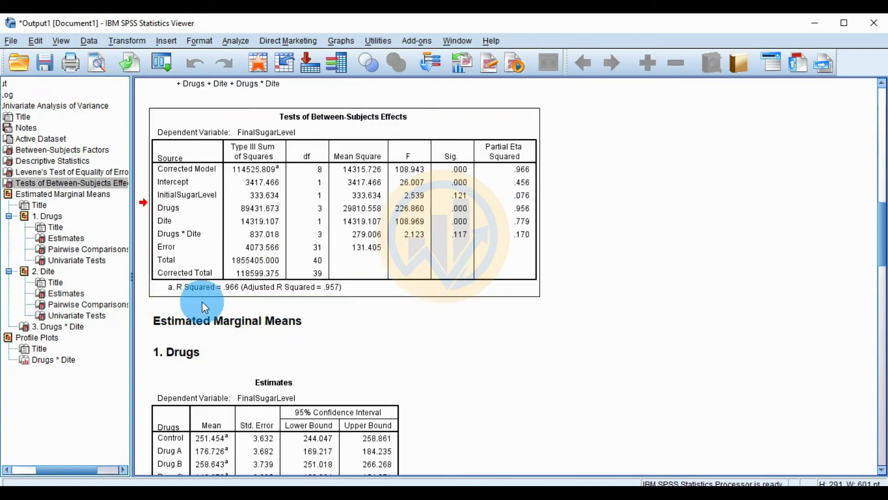
{"action": "left_click", "coordinate": [227, 296]}
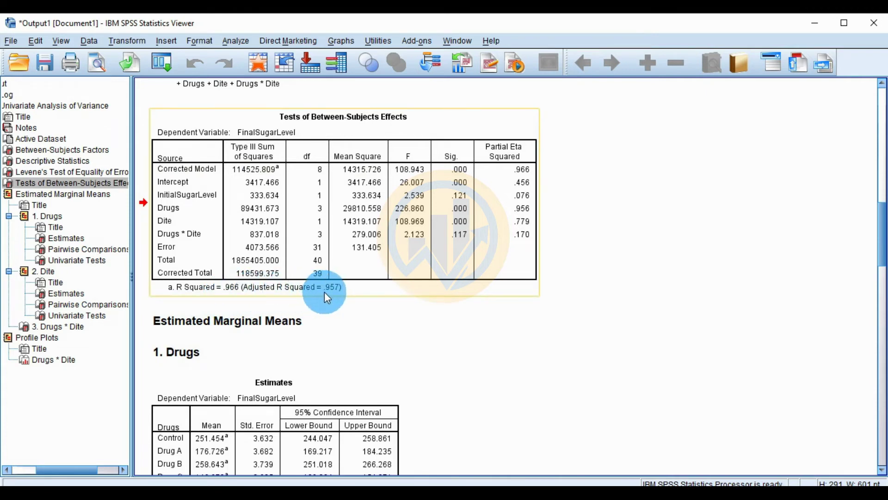
- Review Drugs estimates, Bonferroni pairwise comparisons and univariate test (F 226.860)
{"action": "scroll", "coordinate": [435, 342], "scroll_direction": "down", "scroll_amount": 6}
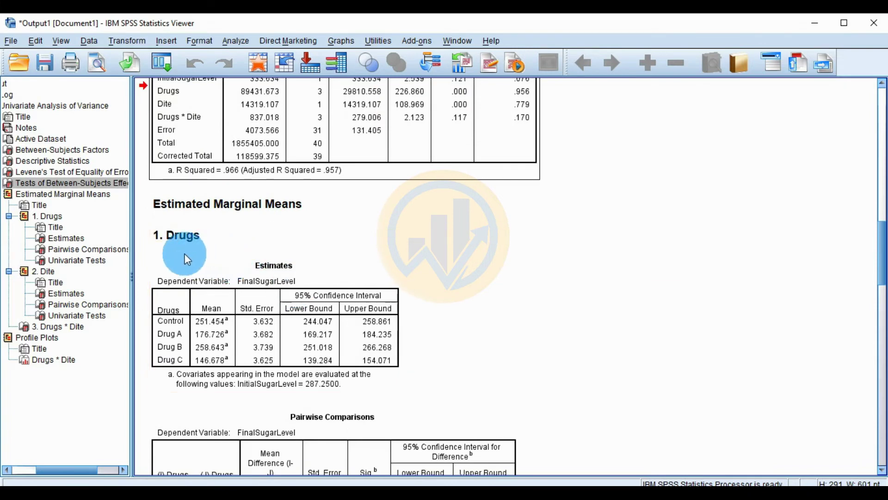
{"action": "left_click", "coordinate": [273, 267]}
{"action": "scroll", "coordinate": [306, 320], "scroll_direction": "down", "scroll_amount": 3}
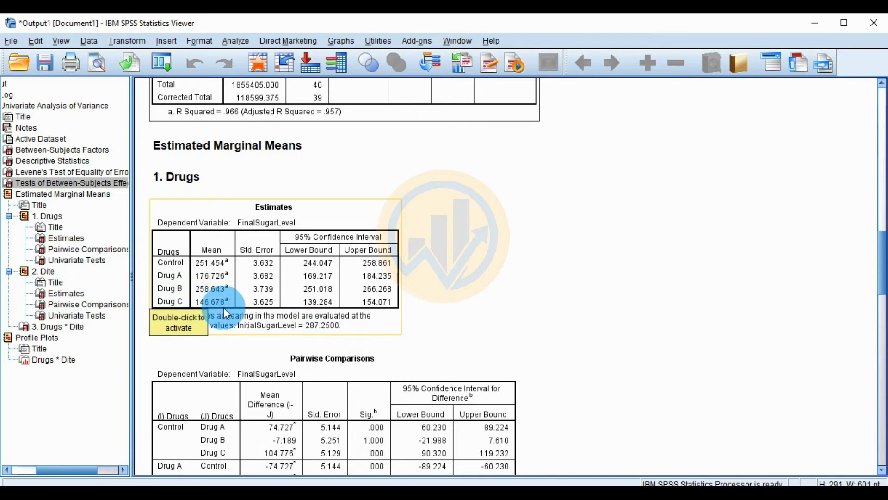
{"action": "scroll", "coordinate": [253, 305], "scroll_direction": "down", "scroll_amount": 4}
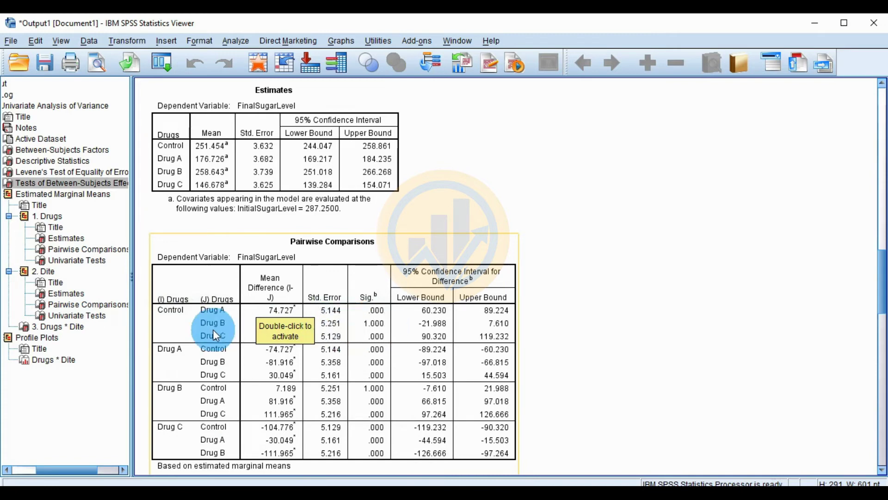
{"action": "scroll", "coordinate": [174, 321], "scroll_direction": "down", "scroll_amount": 3}
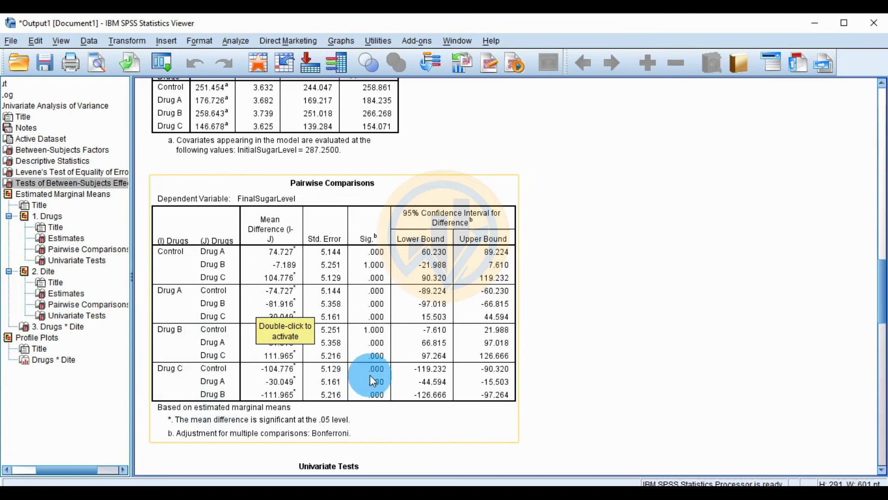
{"action": "scroll", "coordinate": [374, 382], "scroll_direction": "down", "scroll_amount": 3}
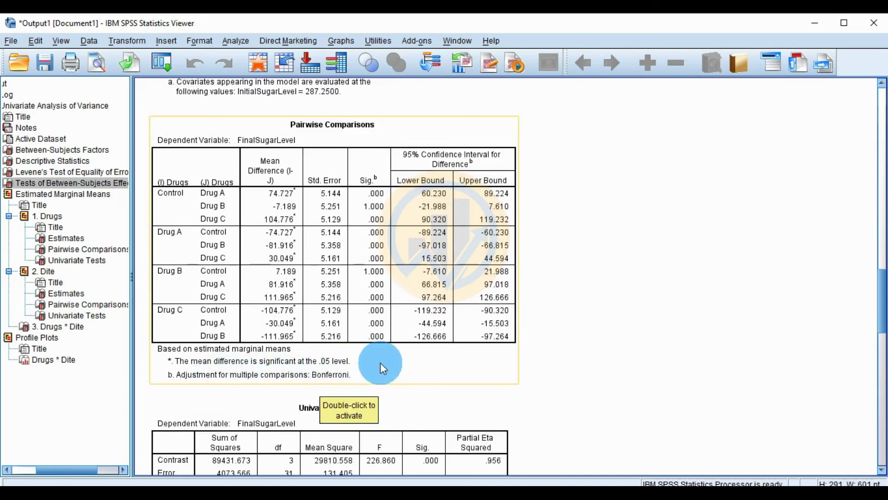
{"action": "scroll", "coordinate": [383, 362], "scroll_direction": "down", "scroll_amount": 6}
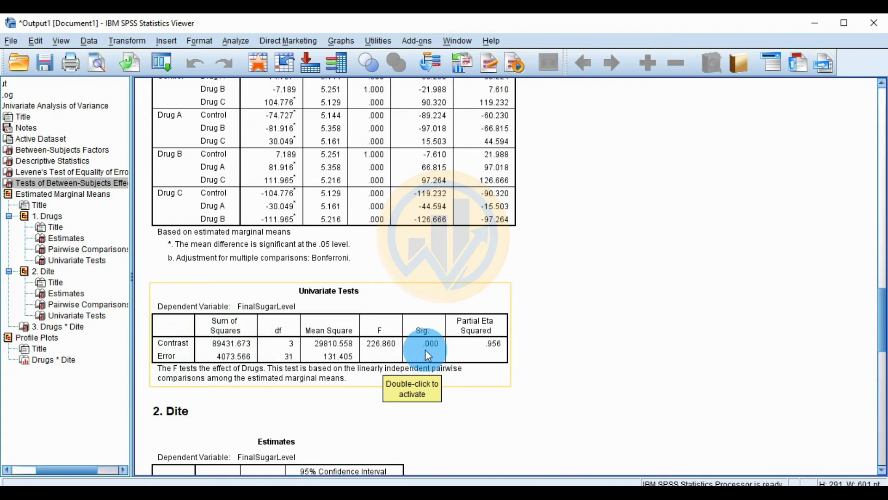
- Scroll to section 2. Dite and select its Estimates table (Diet 187.644, Non Diet 229.106)
{"action": "scroll", "coordinate": [430, 350], "scroll_direction": "down", "scroll_amount": 2}
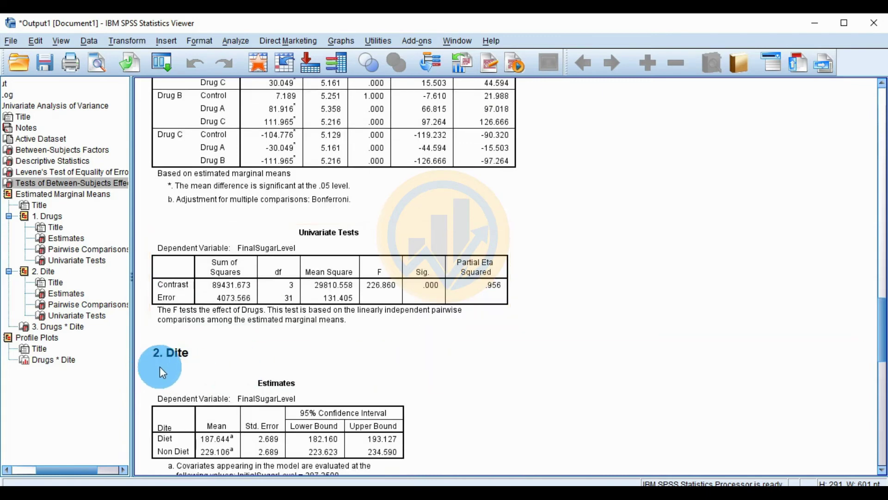
{"action": "scroll", "coordinate": [173, 362], "scroll_direction": "down", "scroll_amount": 2}
{"action": "scroll", "coordinate": [173, 363], "scroll_direction": "down", "scroll_amount": 2}
{"action": "left_click", "coordinate": [167, 251]}
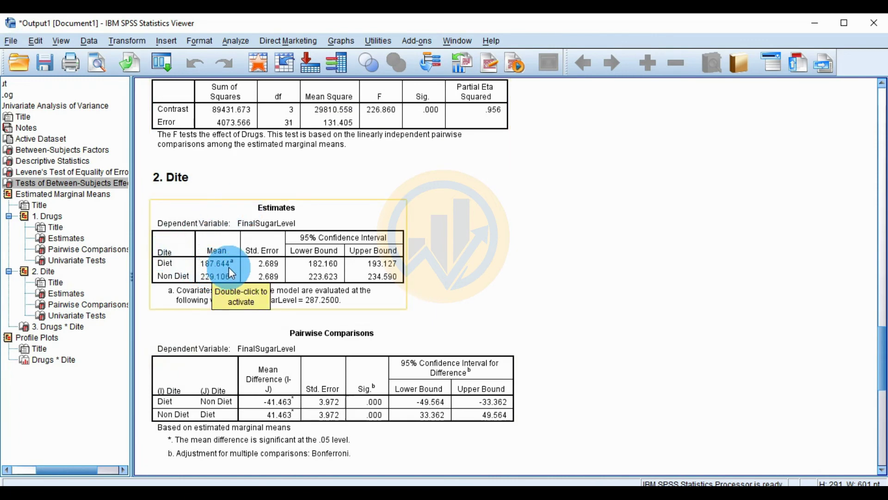
{"action": "left_click", "coordinate": [375, 173]}
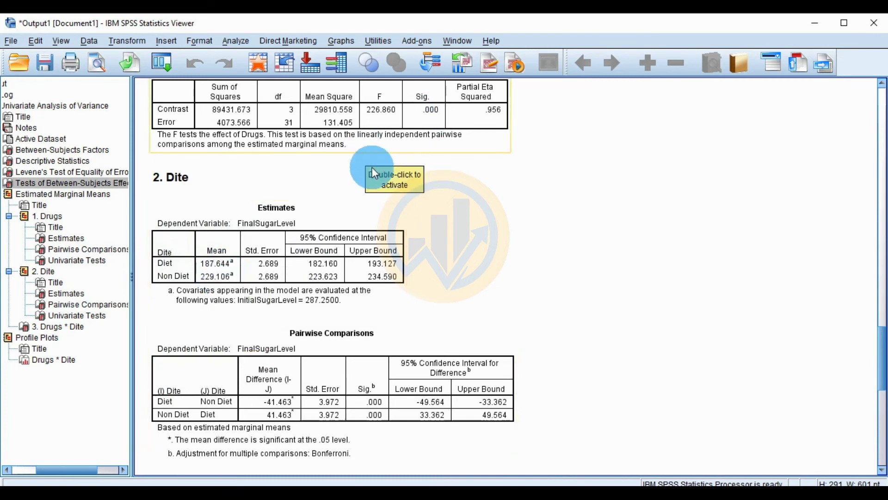
{"action": "left_click", "coordinate": [310, 281]}
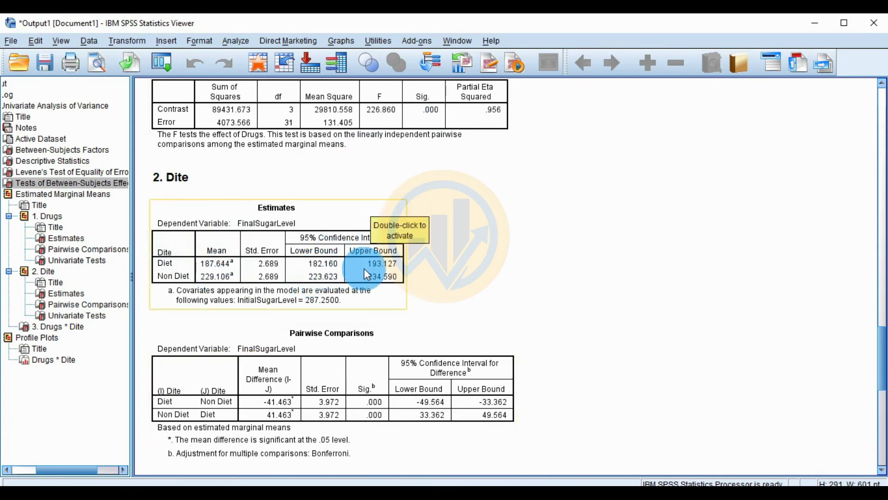
{"action": "left_click", "coordinate": [204, 318]}
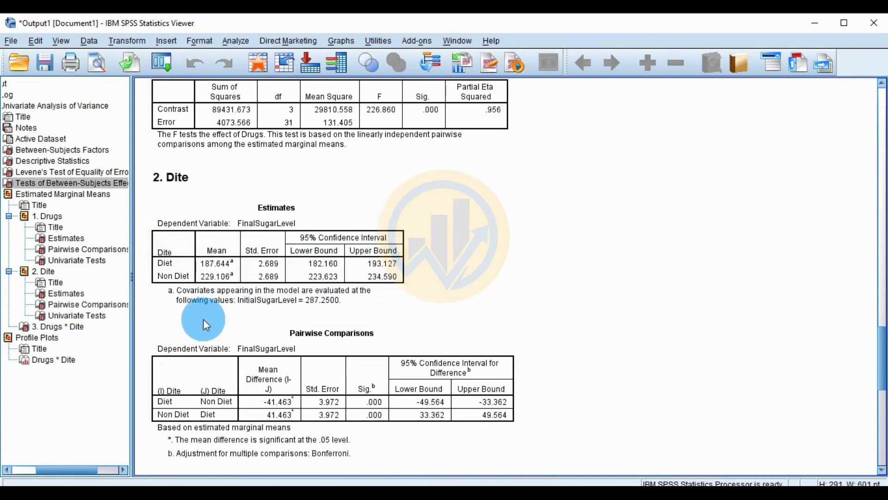
{"action": "left_click", "coordinate": [180, 297]}
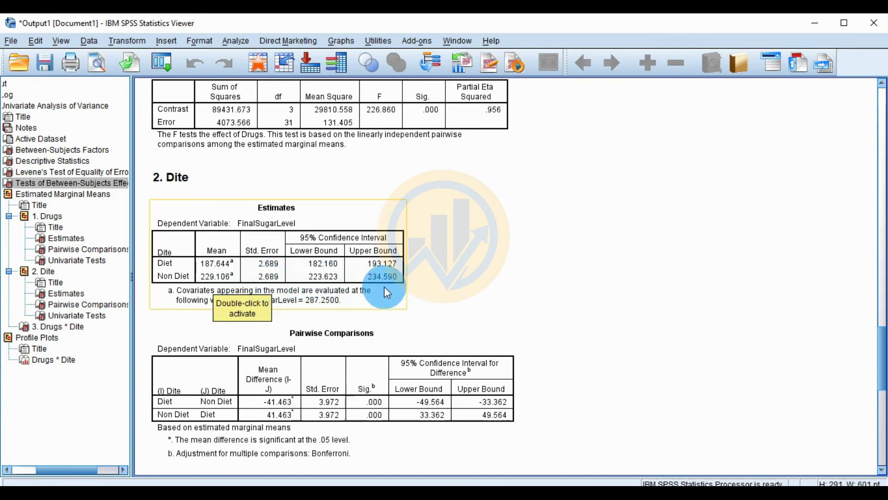
- Review the Dite pairwise comparison (.000) and univariate test (F 108.969, partial eta .779)
{"action": "scroll", "coordinate": [294, 326], "scroll_direction": "down", "scroll_amount": 3}
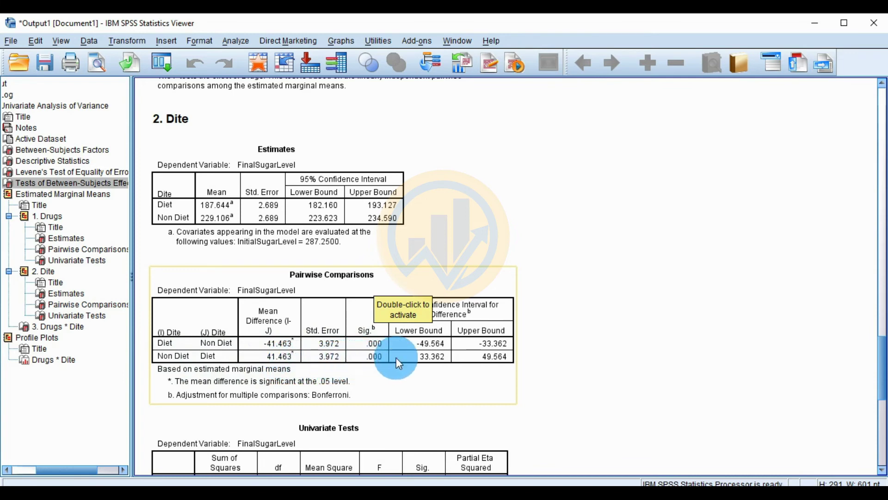
{"action": "scroll", "coordinate": [396, 357], "scroll_direction": "down", "scroll_amount": 3}
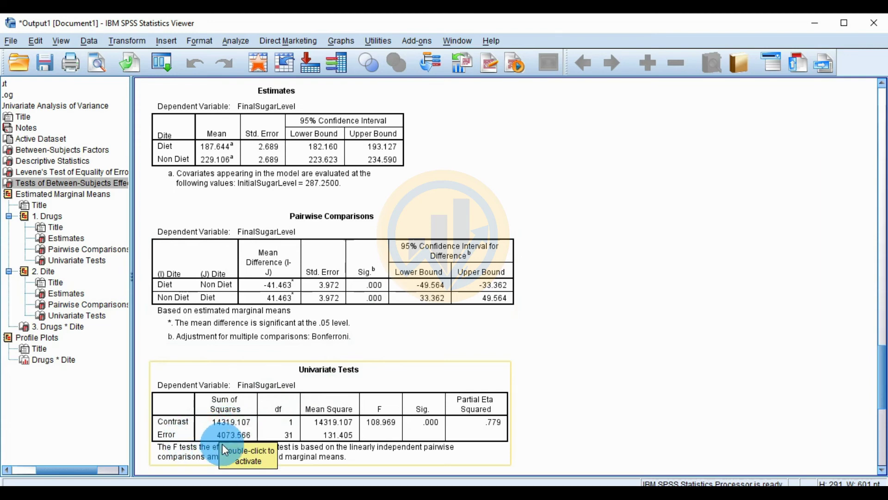
{"action": "scroll", "coordinate": [354, 413], "scroll_direction": "down", "scroll_amount": 6}
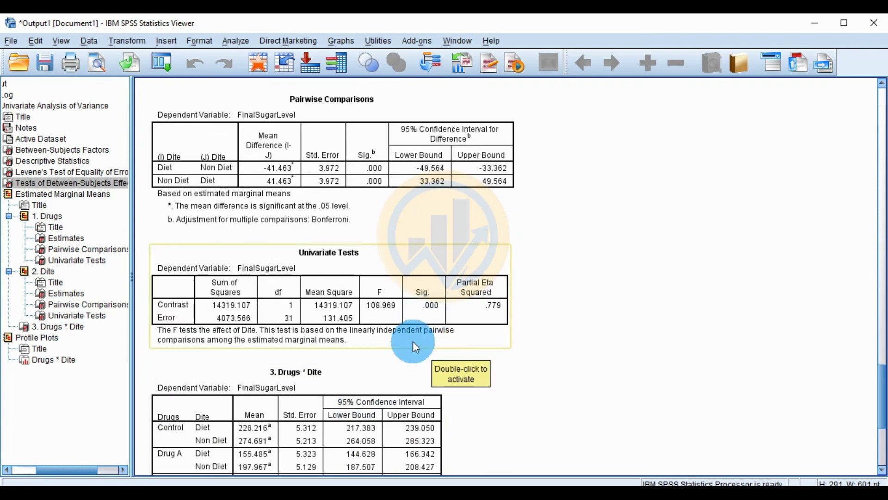
- Scroll until the 3. Drugs * Dite marginal means table is fully visible above Profile Plots
{"action": "scroll", "coordinate": [411, 342], "scroll_direction": "down", "scroll_amount": 3}
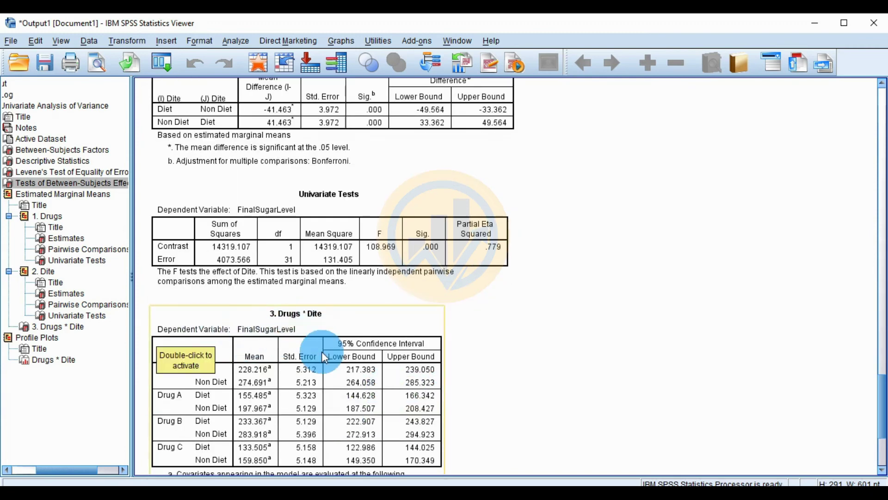
{"action": "scroll", "coordinate": [321, 351], "scroll_direction": "down", "scroll_amount": 6}
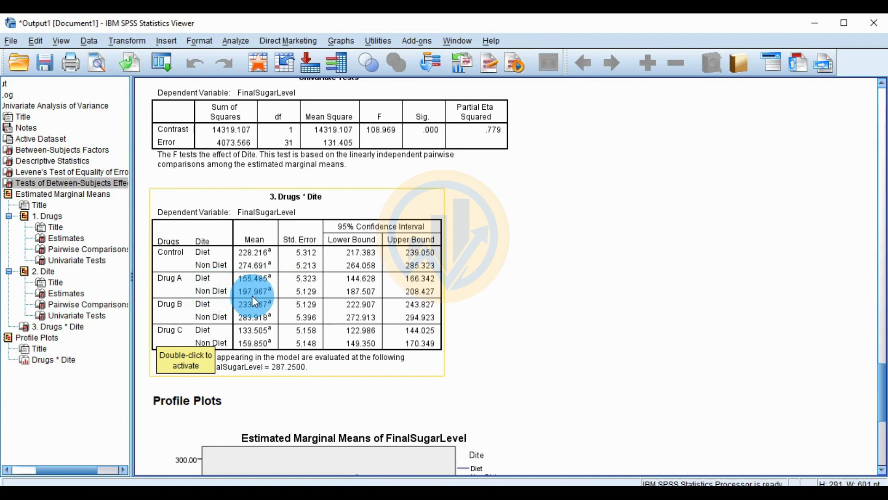
{"action": "scroll", "coordinate": [255, 302], "scroll_direction": "down", "scroll_amount": 3}
- Scroll to the Drugs by Dite profile plot of FinalSugarLevel and its covariate footnote
{"action": "scroll", "coordinate": [559, 340], "scroll_direction": "down", "scroll_amount": 3}
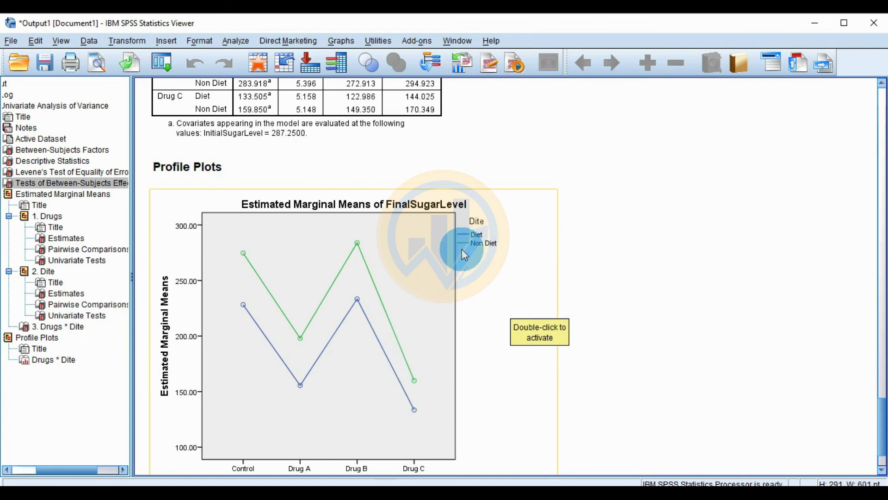
{"action": "scroll", "coordinate": [337, 344], "scroll_direction": "down", "scroll_amount": 3}
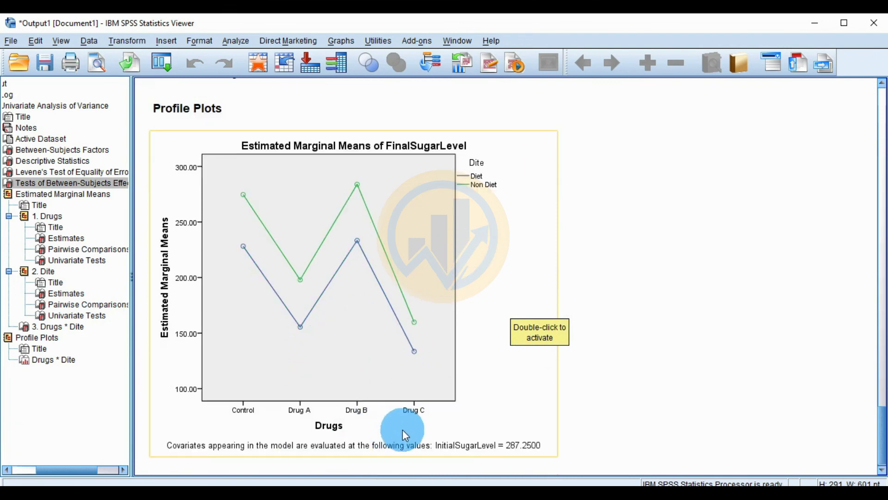